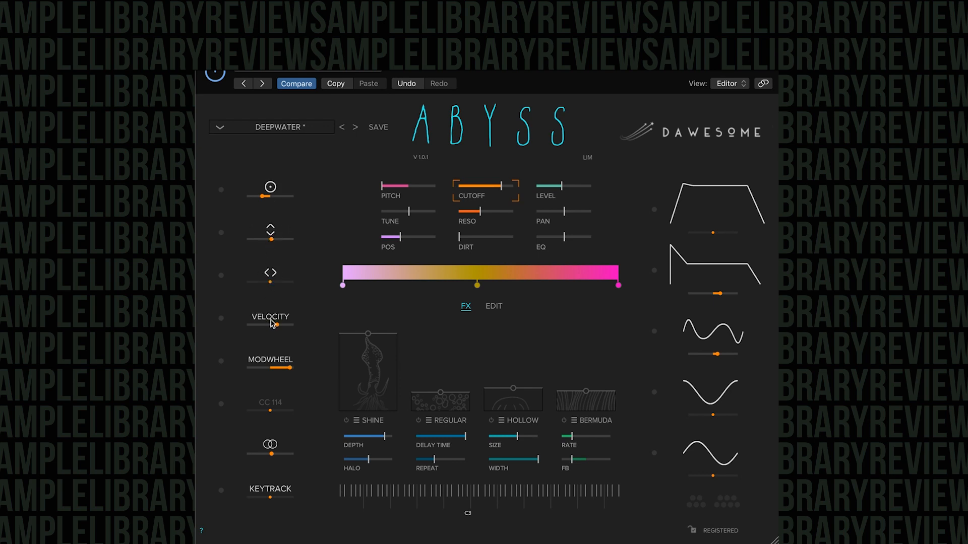
# Step: Raise the velocity modulation of Cutoff to its maximum, and load the GREENLAND SHARK preset from the 02 DRONE category
pyautogui.moveTo(272, 323); pyautogui.dragTo(301, 328)
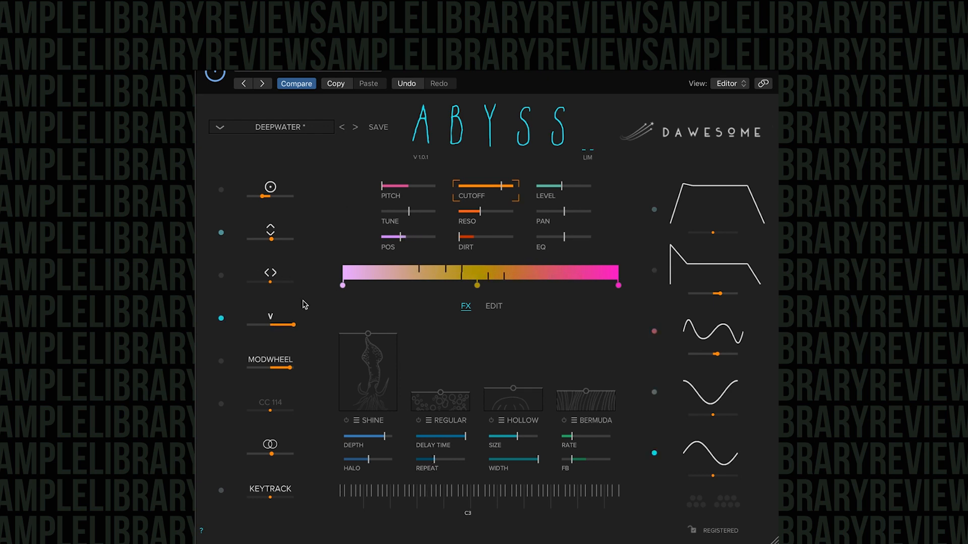
pyautogui.click(222, 128)
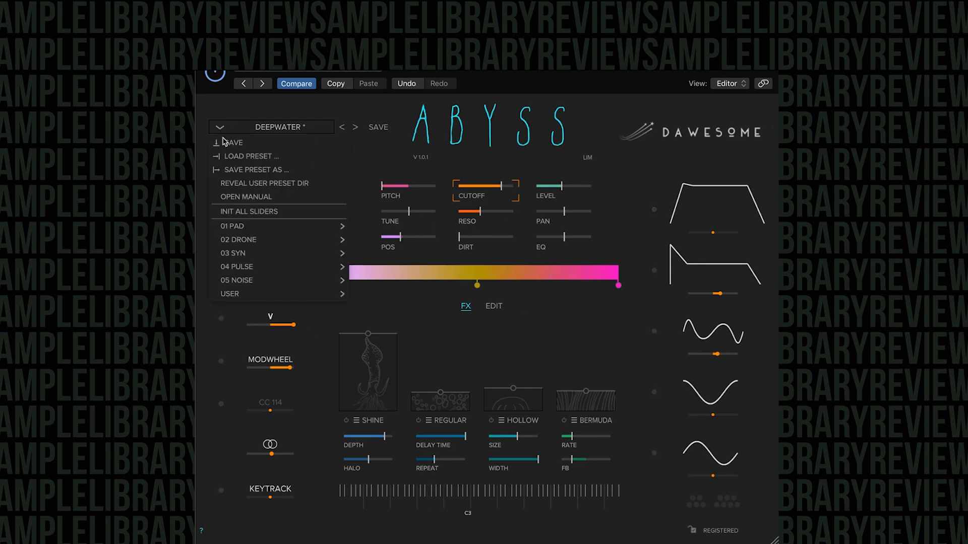
pyautogui.moveTo(267, 241)
pyautogui.click(402, 255)
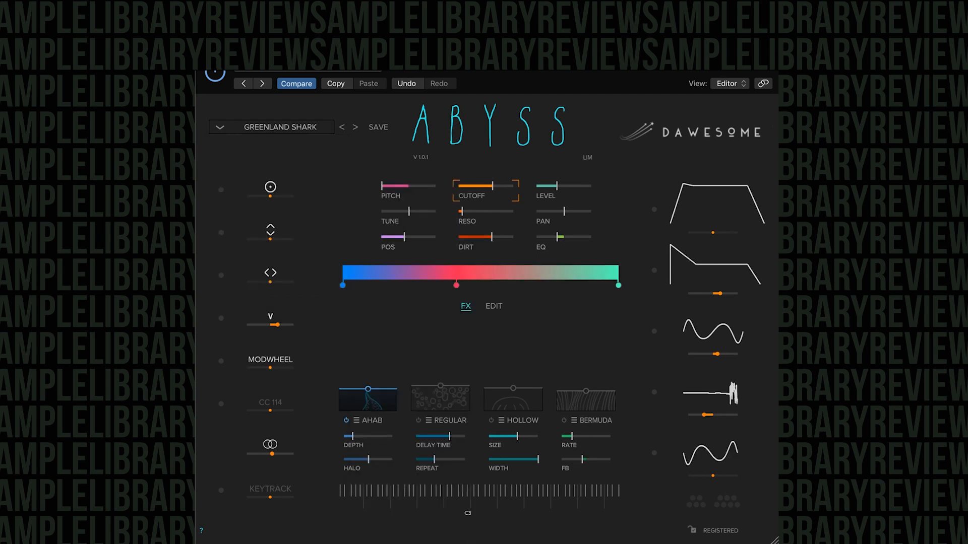
# Step: Audition a note while increasing the left-right and up-down modulation amounts on Cutoff
pyautogui.click(449, 497)
pyautogui.moveTo(270, 282); pyautogui.dragTo(272, 282)
pyautogui.moveTo(270, 239)
pyautogui.mouseDown()
pyautogui.moveTo(255, 239)
pyautogui.moveTo(274, 239)
pyautogui.mouseUp()
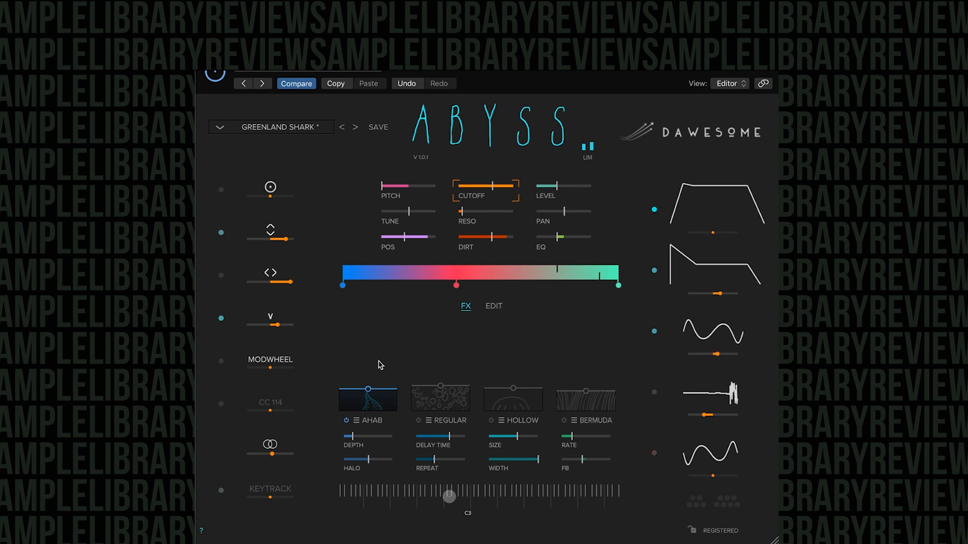
# Step: Load the MANTA preset from the 02 DRONE category
pyautogui.click(212, 122)
pyautogui.moveTo(244, 246)
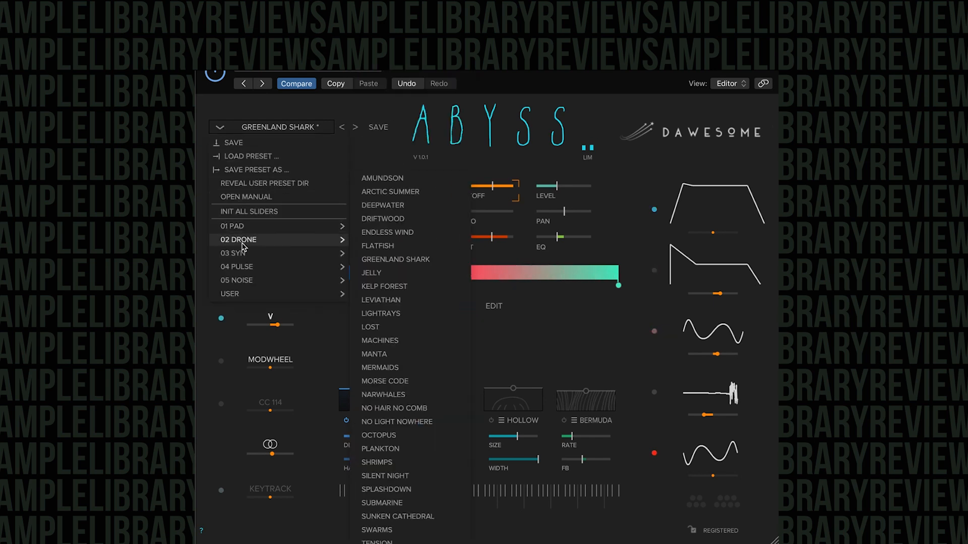
pyautogui.click(404, 355)
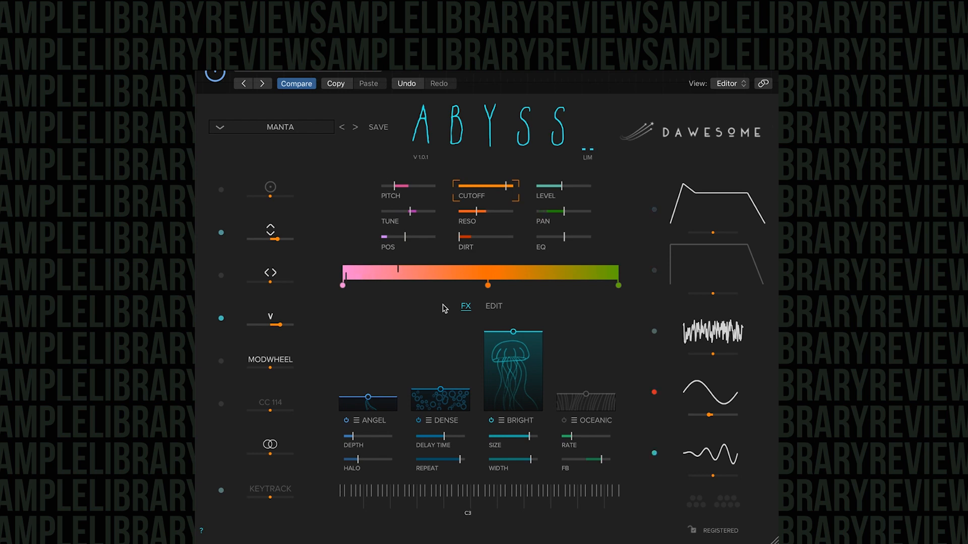
# Step: Load the NARWHALES preset from the 02 DRONE category and play a note to audition it
pyautogui.click(220, 127)
pyautogui.moveTo(249, 240)
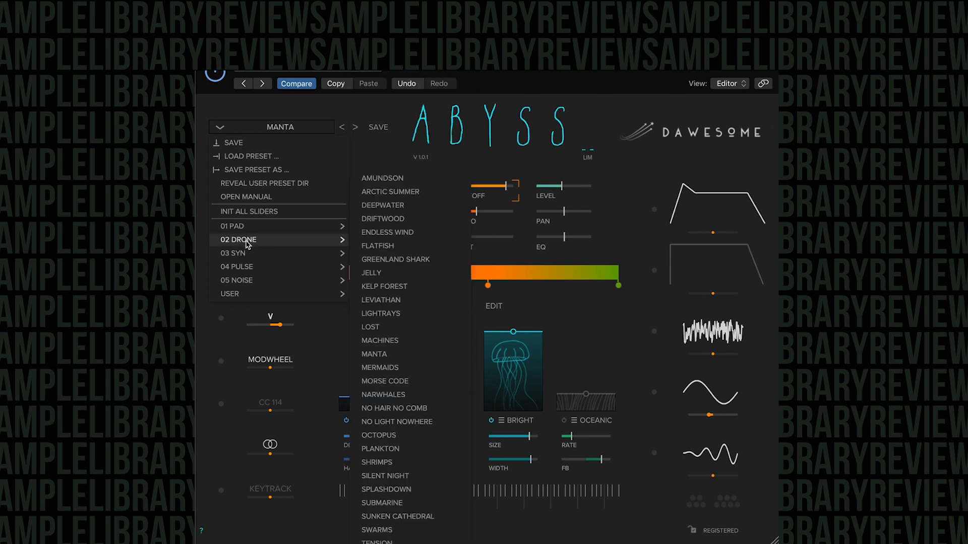
pyautogui.click(406, 395)
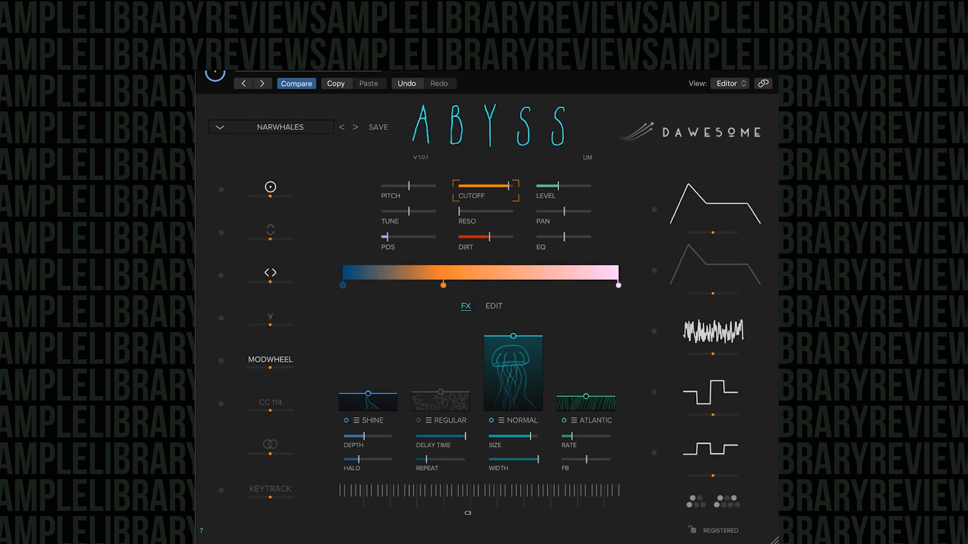
pyautogui.click(451, 496)
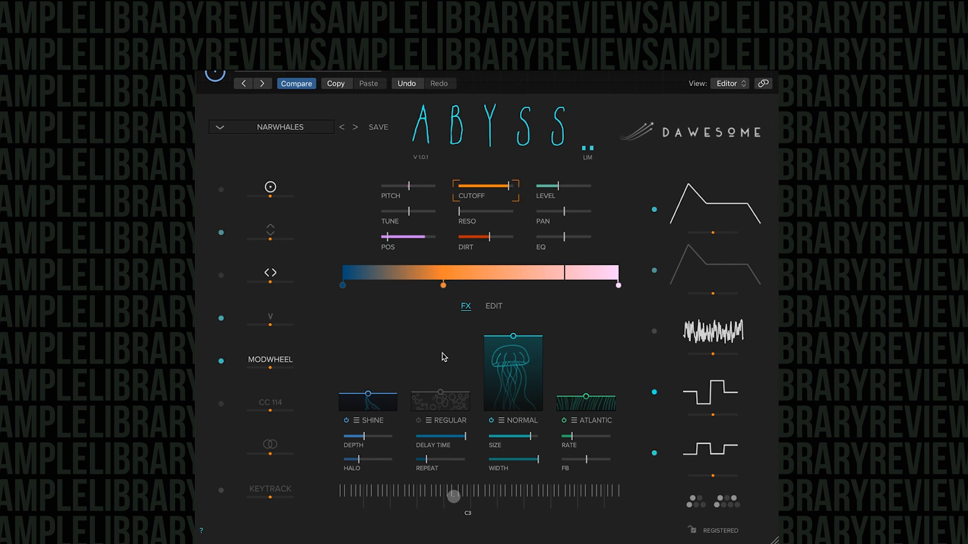
# Step: Speed up the Rate of the random-wave modulator and of the two stepped modulators below it
pyautogui.click(753, 318)
pyautogui.moveTo(749, 317); pyautogui.dragTo(761, 317)
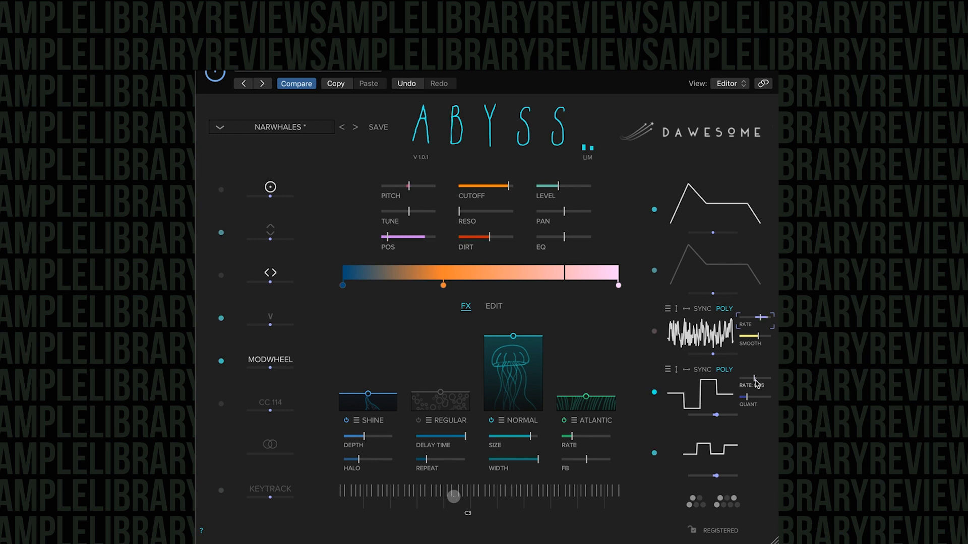
pyautogui.click(711, 393)
pyautogui.moveTo(756, 377); pyautogui.dragTo(758, 377)
pyautogui.moveTo(756, 449)
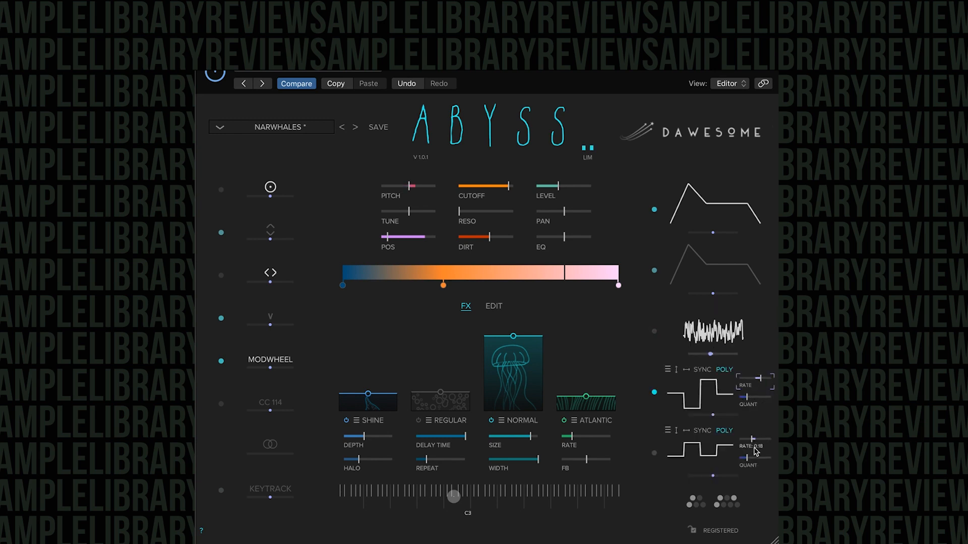
pyautogui.moveTo(756, 440); pyautogui.dragTo(759, 440)
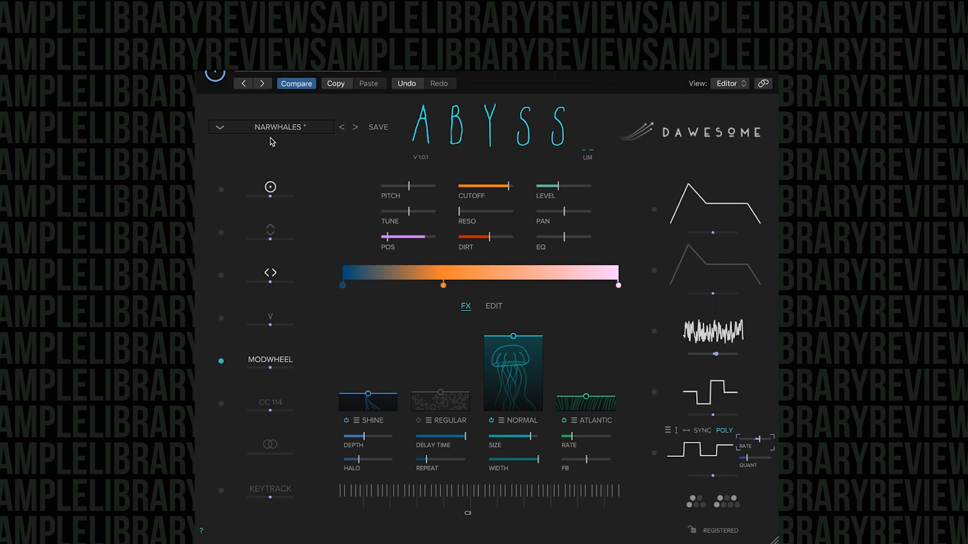
# Step: Raise the Rate of the lowest stepped modulator further and lower the one above it to 0.03
pyautogui.moveTo(764, 504)
pyautogui.moveTo(709, 405)
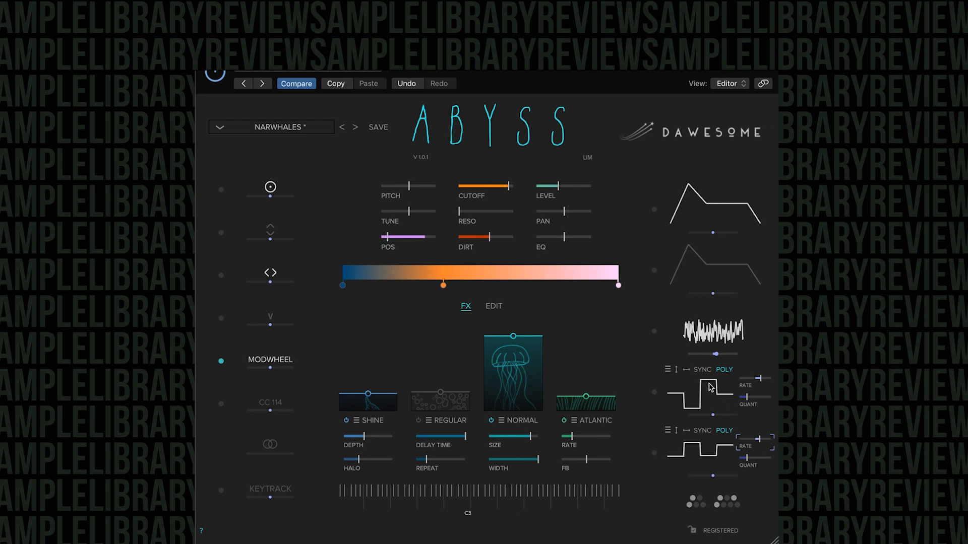
pyautogui.moveTo(761, 444)
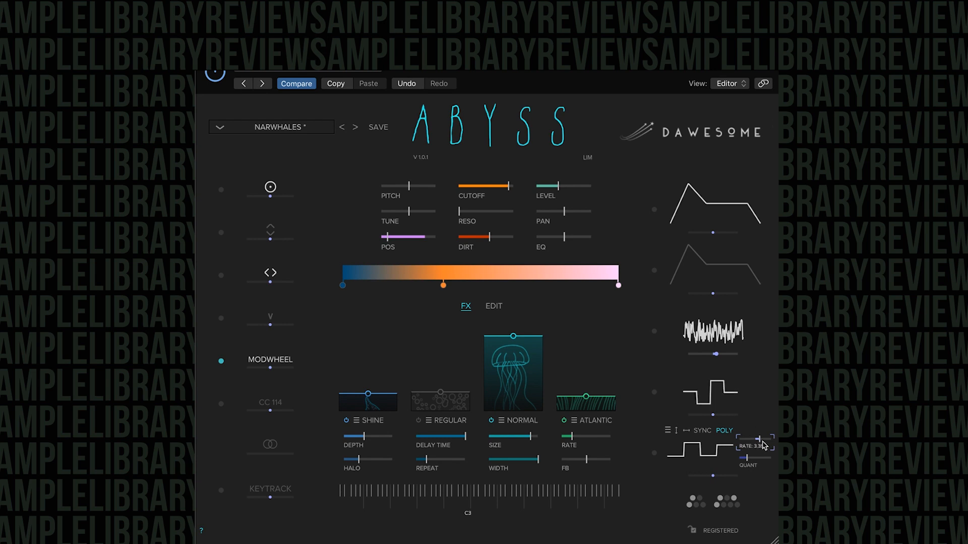
pyautogui.moveTo(757, 439); pyautogui.dragTo(763, 439)
pyautogui.moveTo(756, 388)
pyautogui.moveTo(757, 387); pyautogui.dragTo(753, 387)
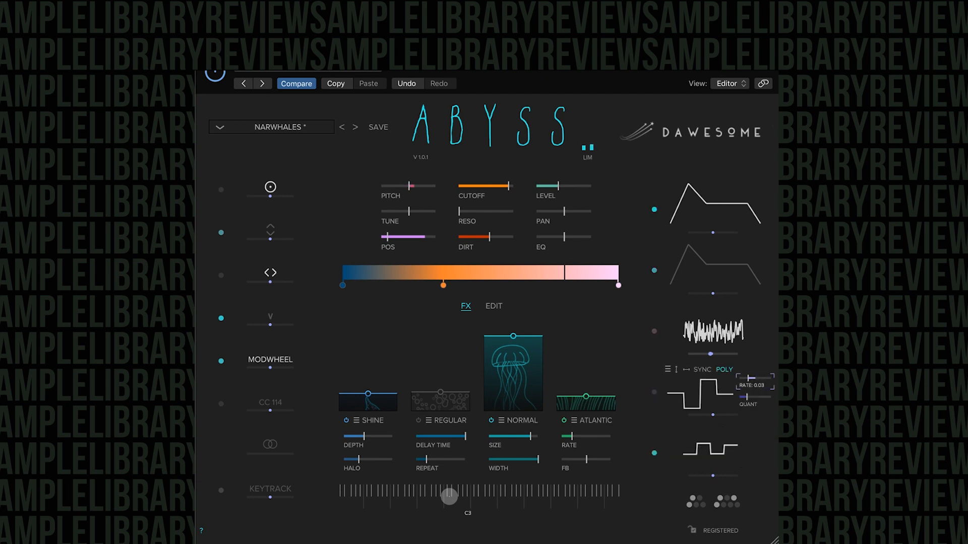
# Step: Load the SILENT NIGHT preset from the 02 DRONE category
pyautogui.click(224, 130)
pyautogui.moveTo(241, 240)
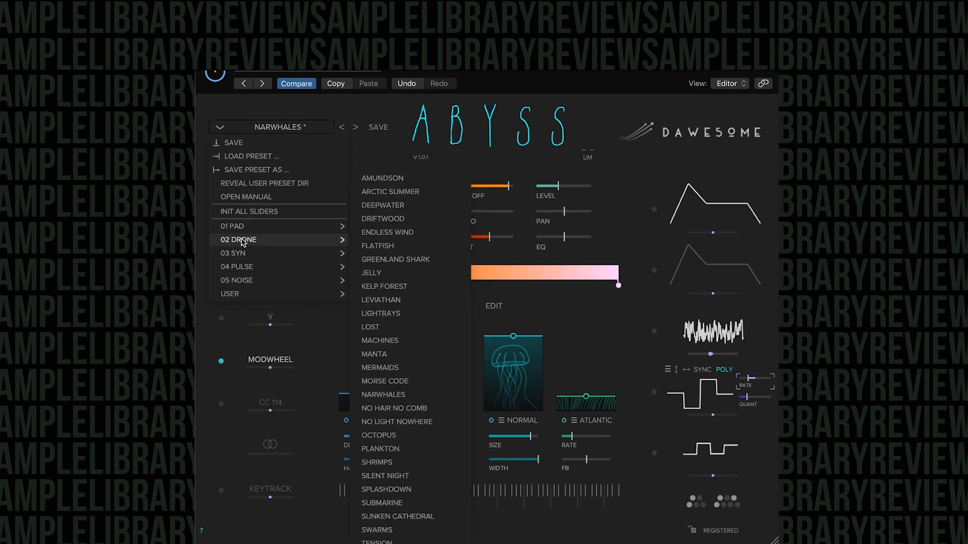
pyautogui.click(385, 476)
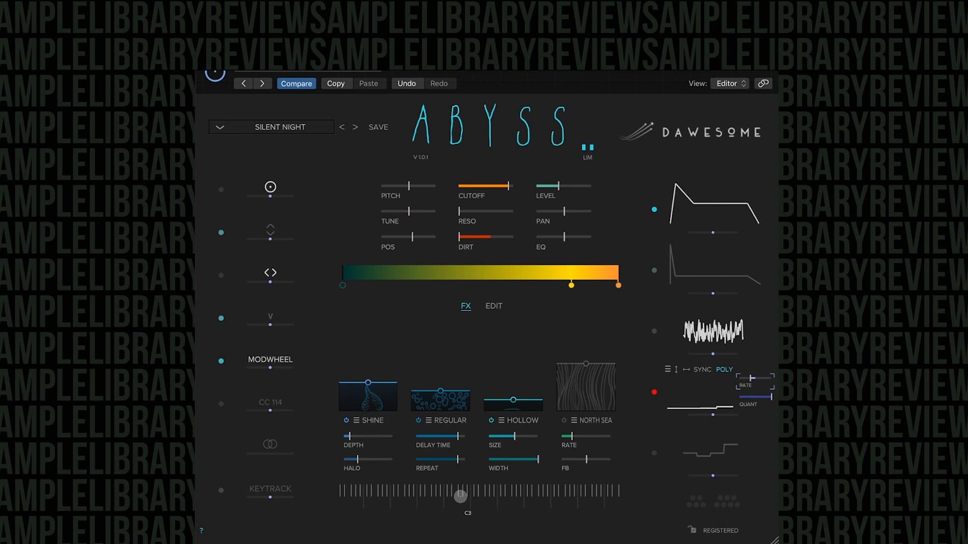
# Step: Load the SWARMS preset from the 02 DRONE category
pyautogui.click(220, 128)
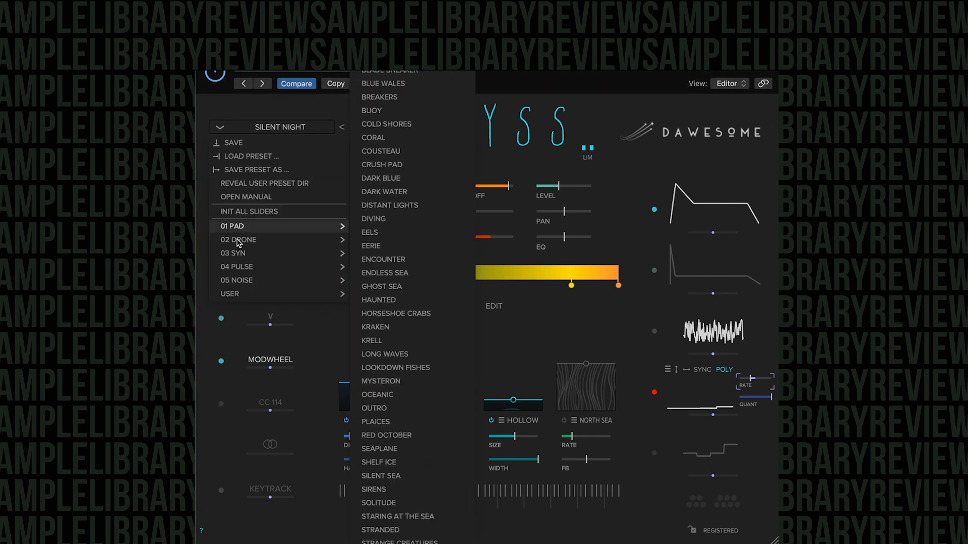
pyautogui.moveTo(238, 242)
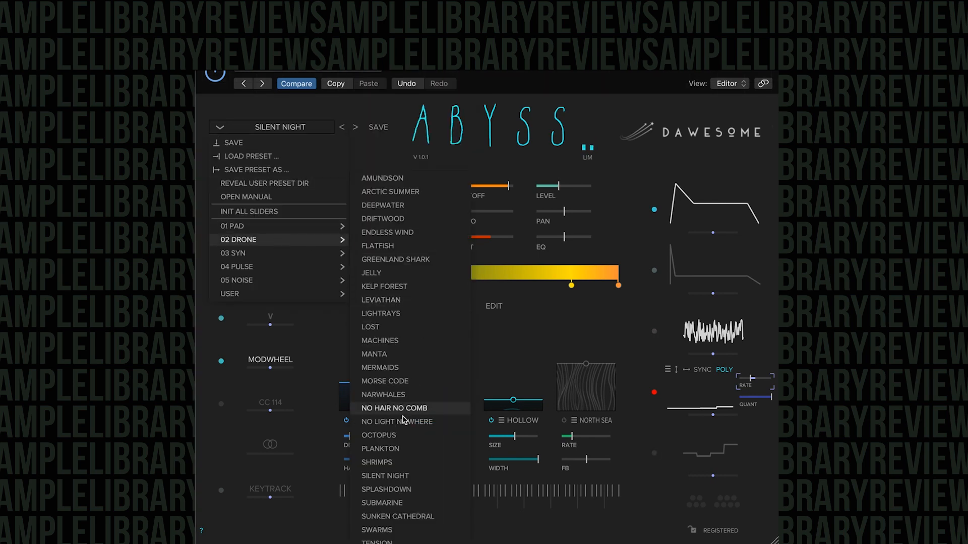
pyautogui.click(391, 530)
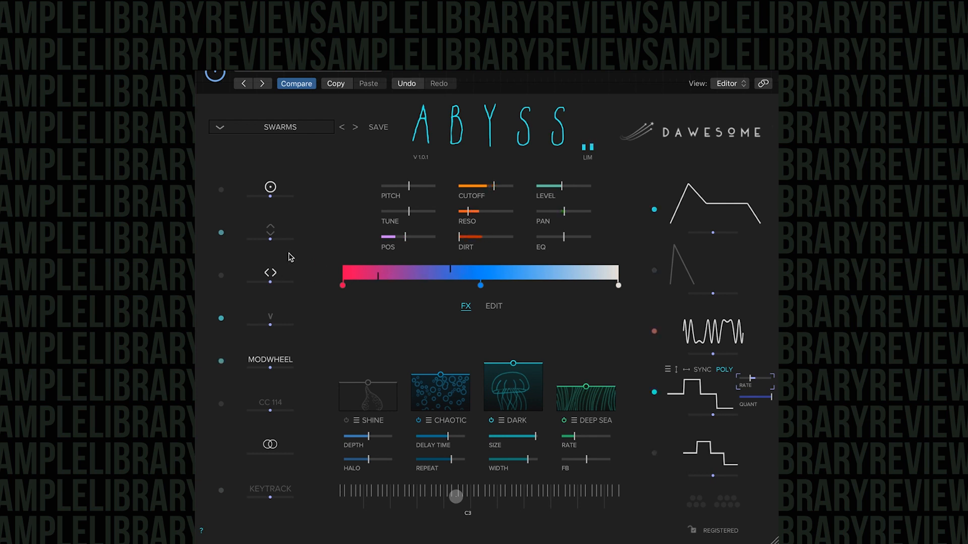
# Step: Raise the up-down modulation of the selected Rate to its maximum and strongly increase its velocity modulation
pyautogui.moveTo(271, 239); pyautogui.dragTo(293, 239)
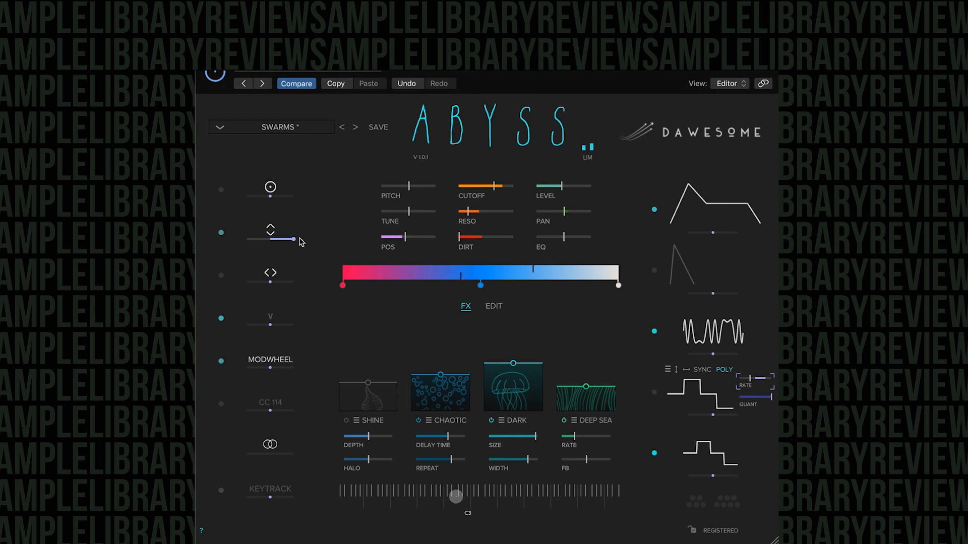
pyautogui.moveTo(270, 325); pyautogui.dragTo(299, 325)
# Step: Load the TENSION preset from the 02 DRONE category and increase the up-down modulation of the selected Rate
pyautogui.click(220, 128)
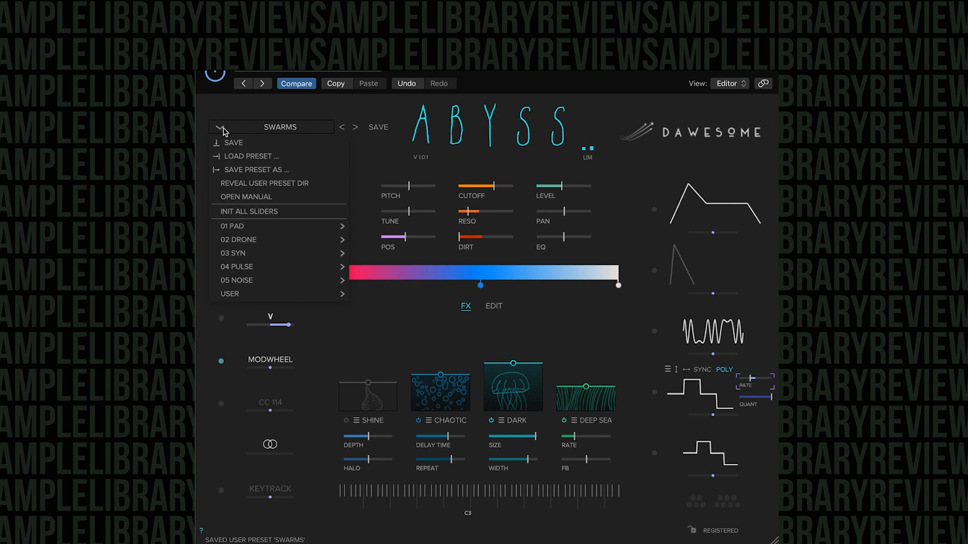
pyautogui.moveTo(244, 240)
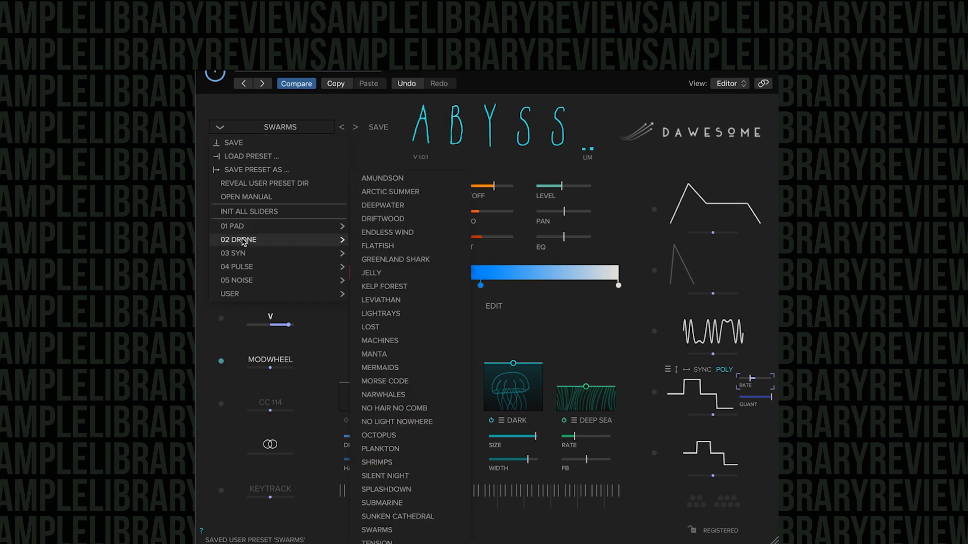
pyautogui.click(398, 541)
pyautogui.moveTo(271, 240); pyautogui.dragTo(288, 239)
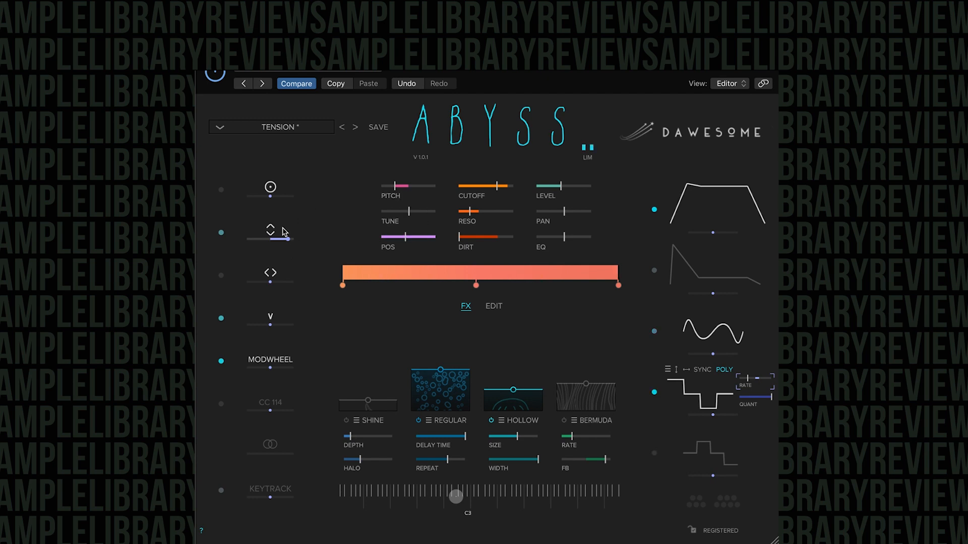
# Step: Load THE ABYSS preset from the 02 DRONE category and play a note to audition it
pyautogui.click(219, 127)
pyautogui.moveTo(234, 258)
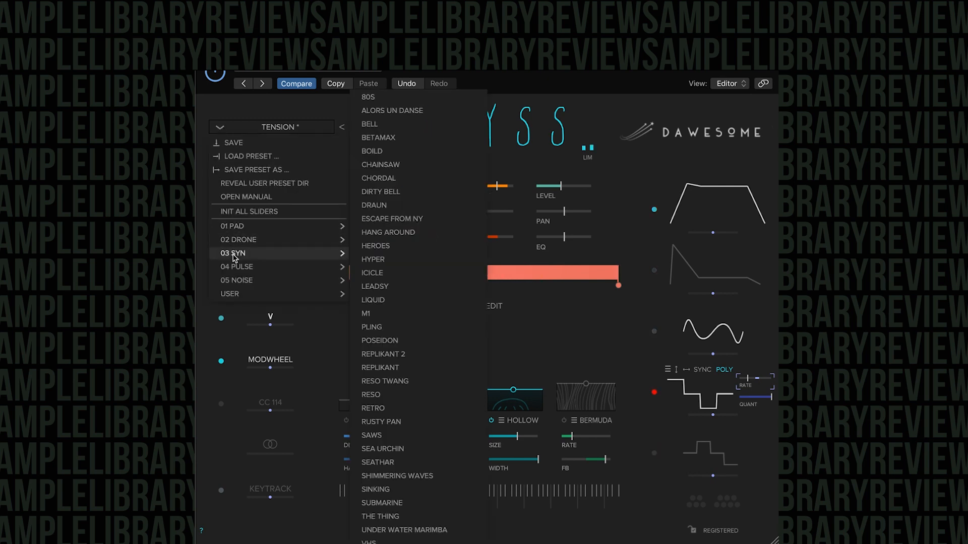
pyautogui.moveTo(265, 241)
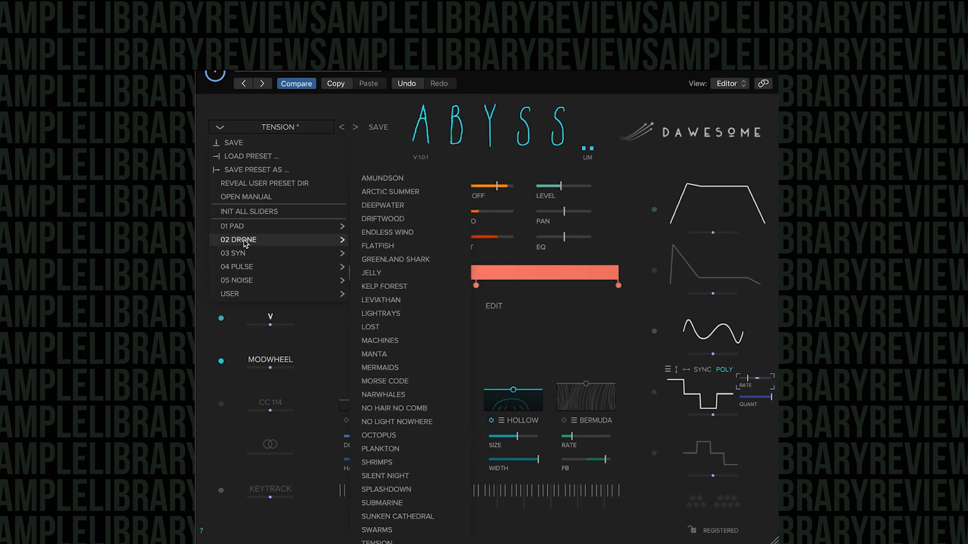
pyautogui.click(383, 543)
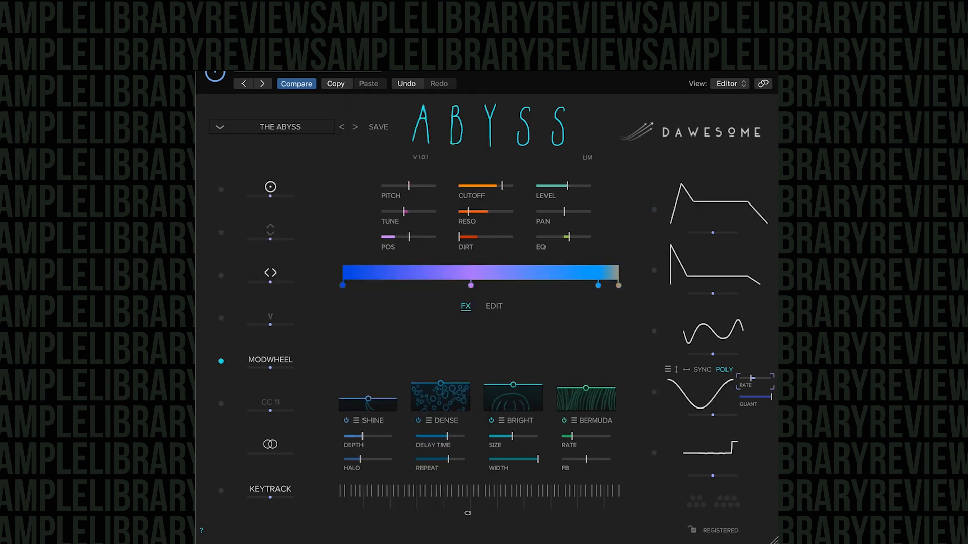
pyautogui.click(487, 496)
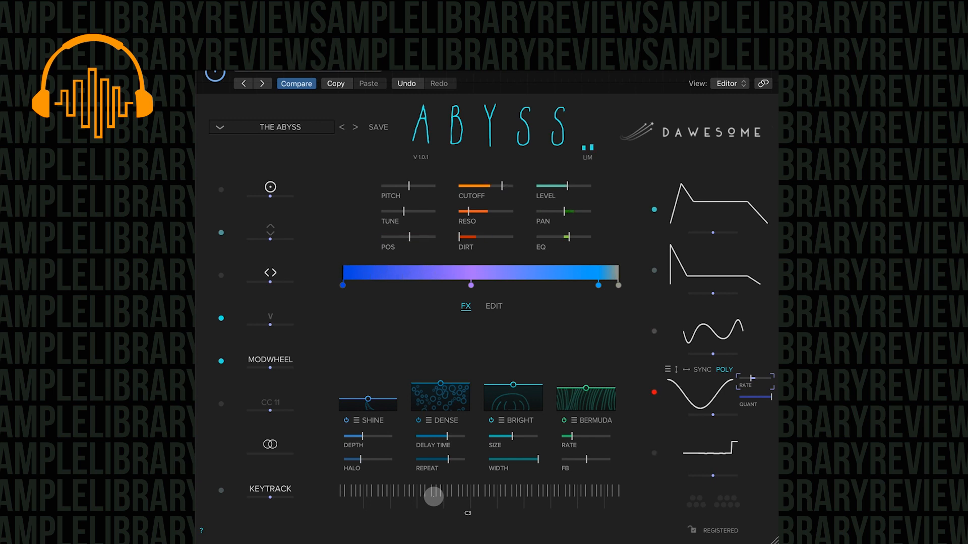
# Step: Load the ALORS UN DANSE preset from the 03 SYN category and give Rate a strong negative mod wheel modulation
pyautogui.click(217, 132)
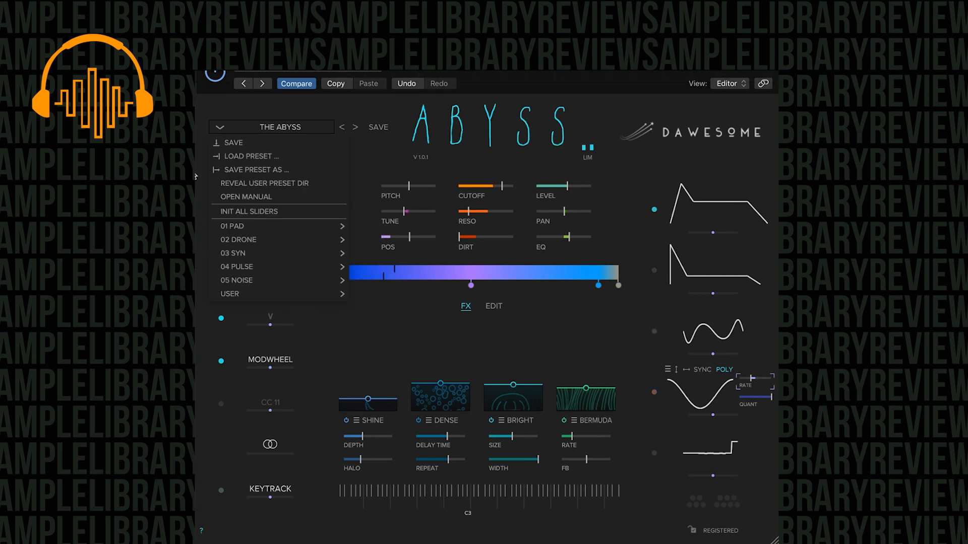
pyautogui.moveTo(247, 255)
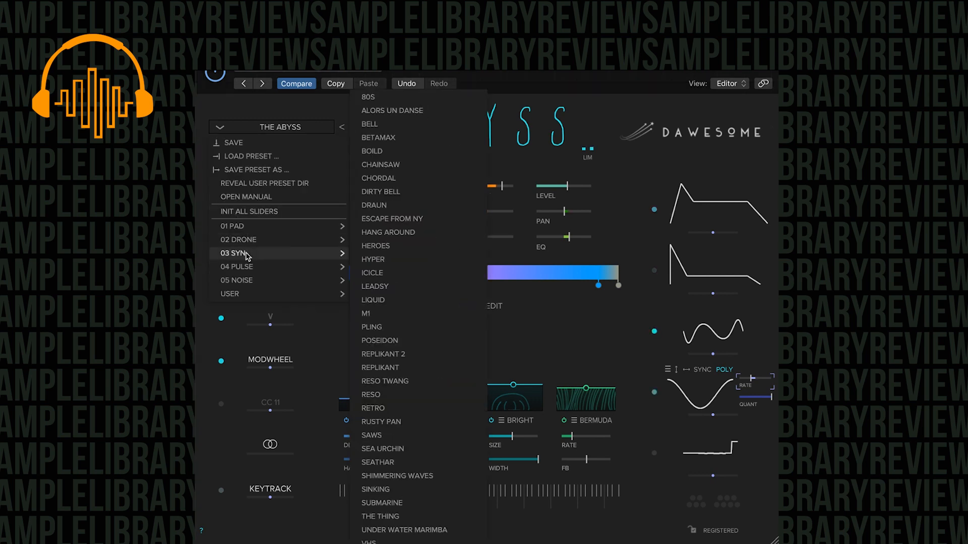
pyautogui.click(411, 112)
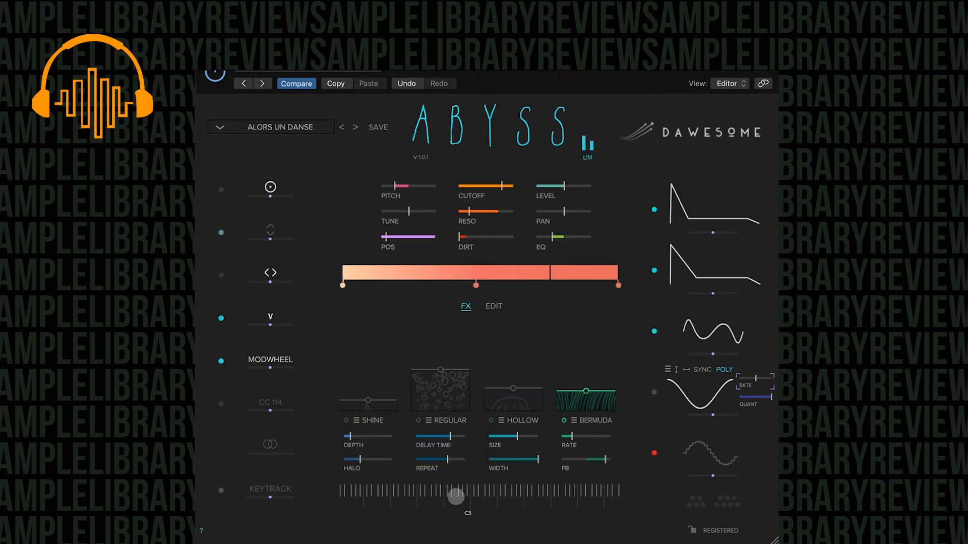
pyautogui.moveTo(273, 368); pyautogui.dragTo(253, 368)
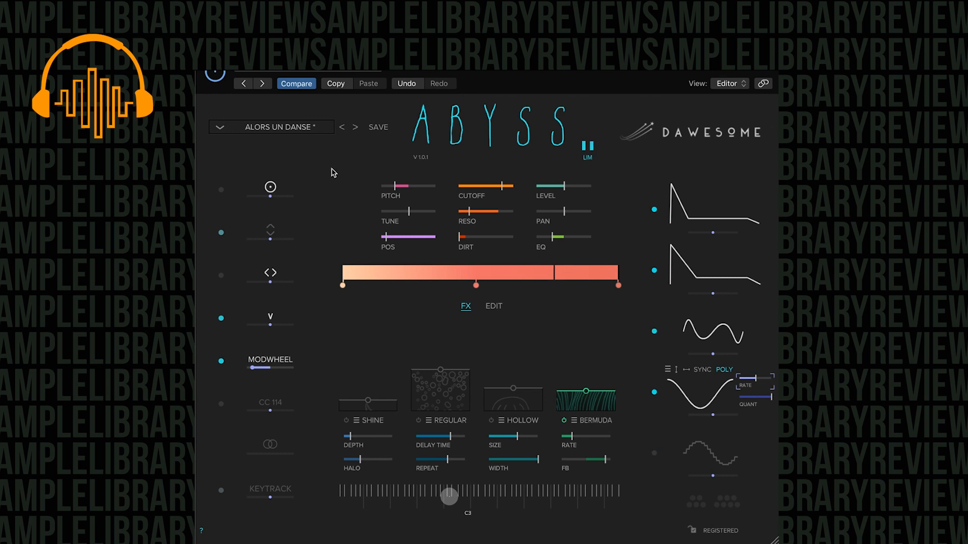
# Step: Load the CHORDAL preset from the 03 SYN category
pyautogui.click(221, 128)
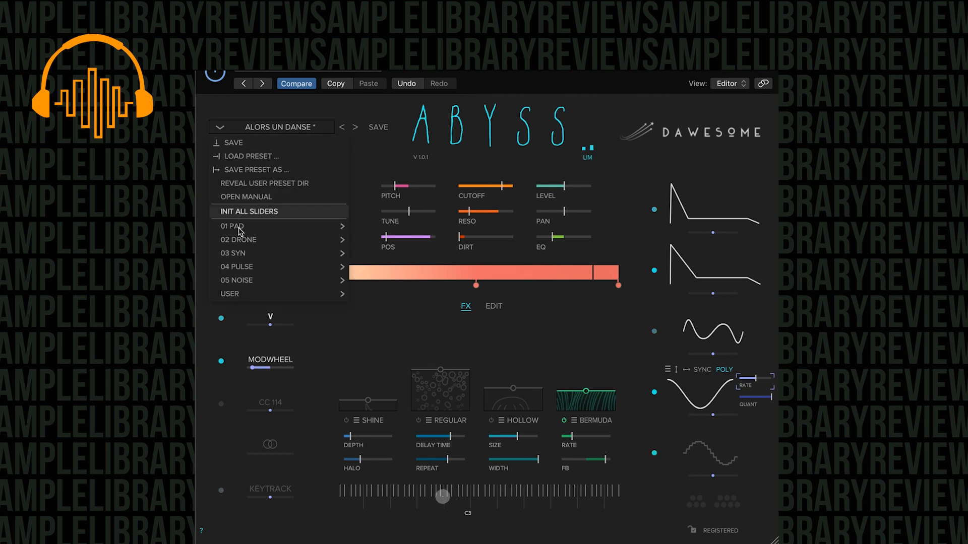
pyautogui.moveTo(241, 253)
pyautogui.click(404, 179)
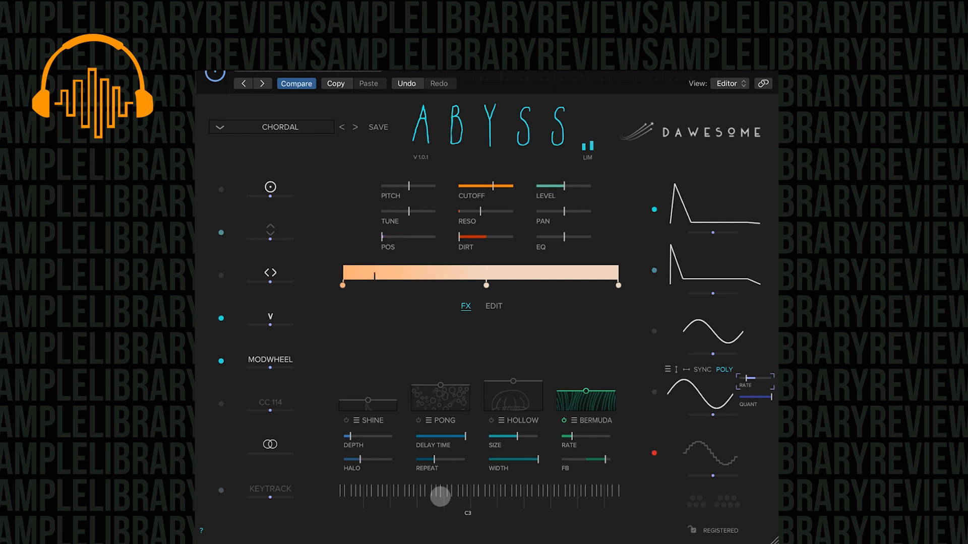
# Step: Load the ICICLE preset from the 03 SYN category
pyautogui.click(221, 130)
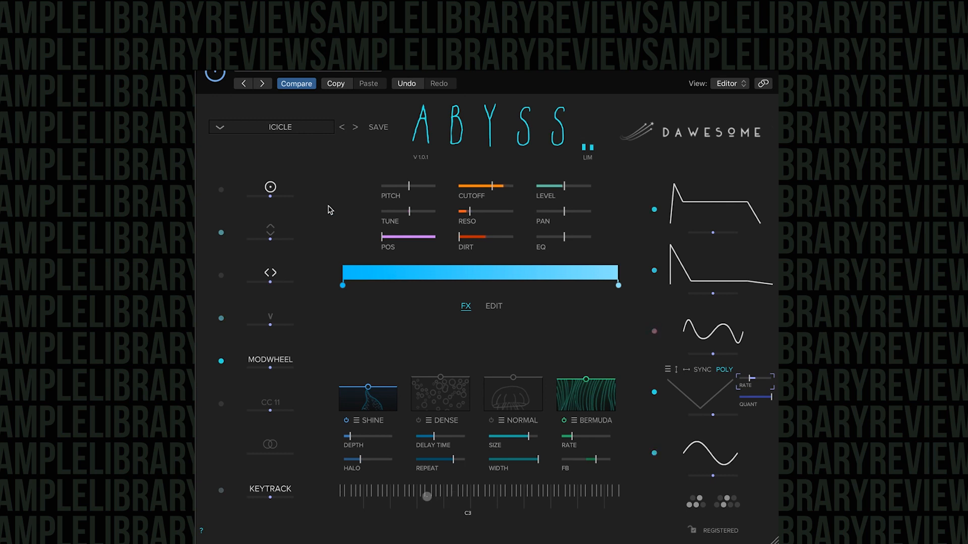
# Step: Give Rate a moderate positive modulation from the up/down arrows source and a strong negative one from the mod wheel
pyautogui.moveTo(272, 246); pyautogui.dragTo(273, 243)
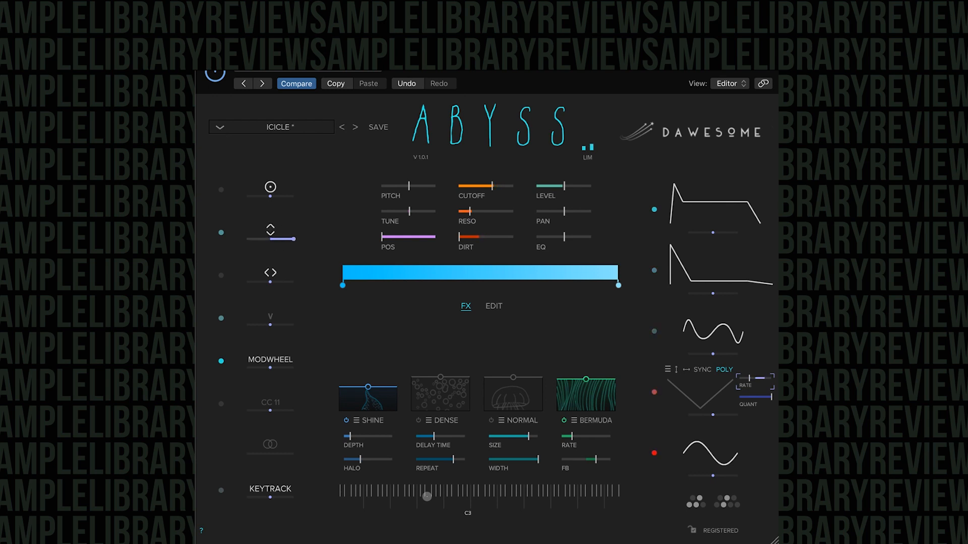
pyautogui.moveTo(275, 370); pyautogui.dragTo(276, 362)
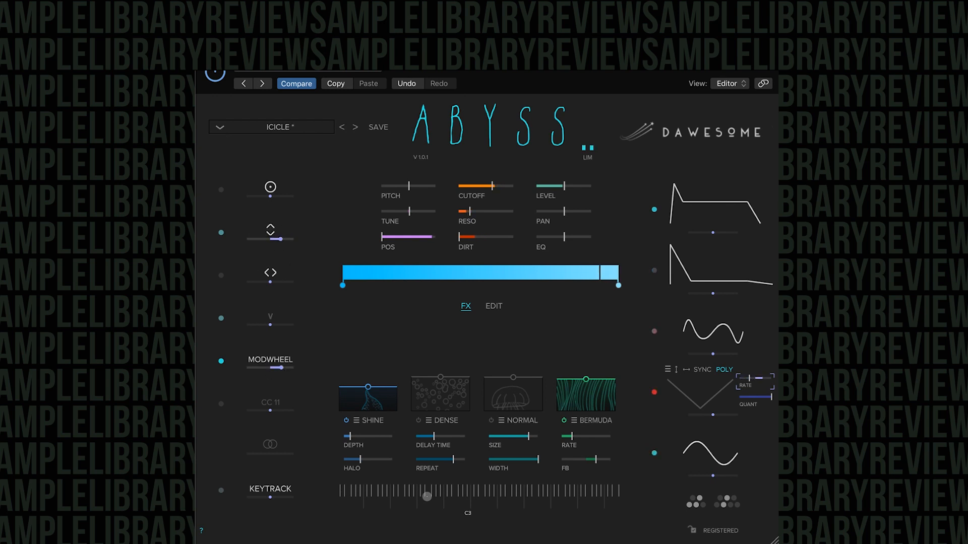
# Step: Load the LIQUID preset from the 03 SYN category
pyautogui.click(222, 127)
pyautogui.moveTo(247, 253)
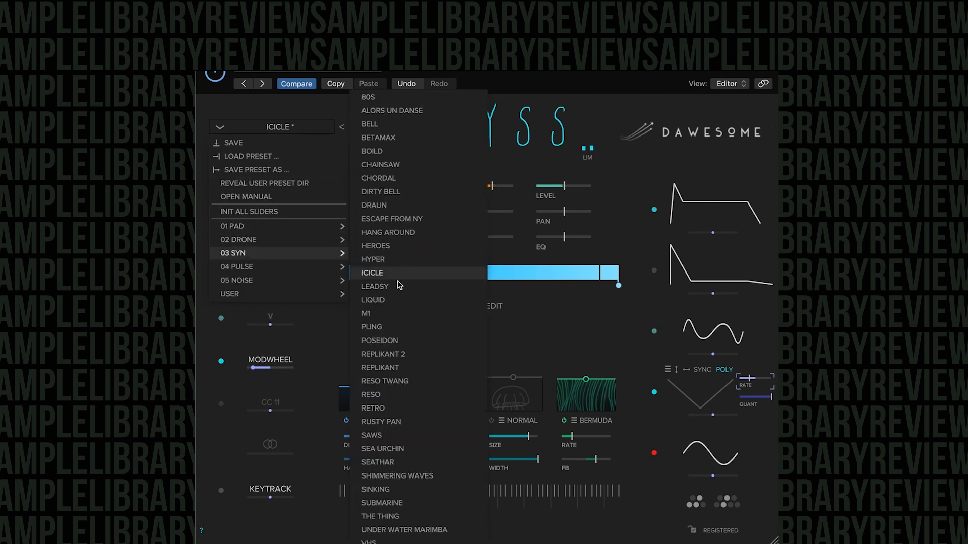
pyautogui.click(380, 294)
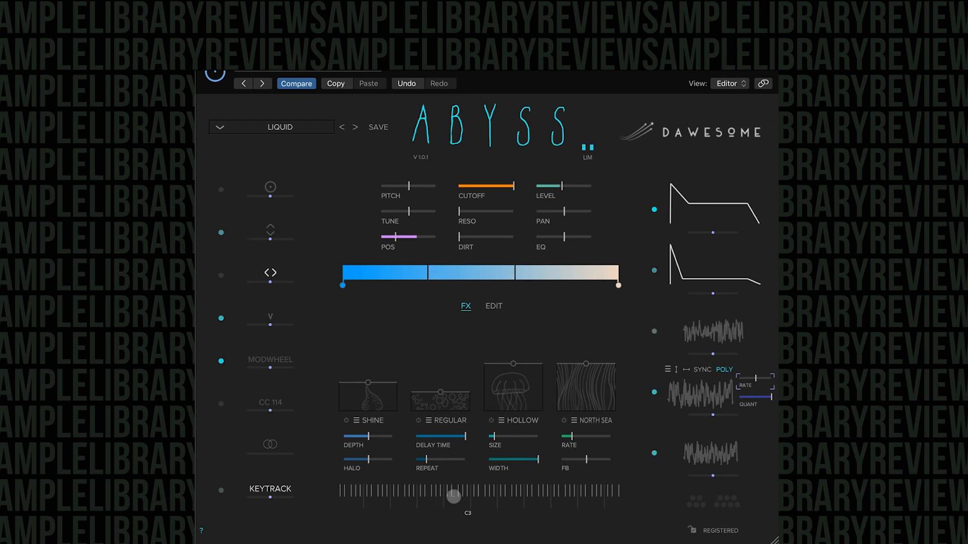
# Step: Load the REPLIKANT 2 preset from the 03 SYN category
pyautogui.click(224, 131)
pyautogui.moveTo(247, 255)
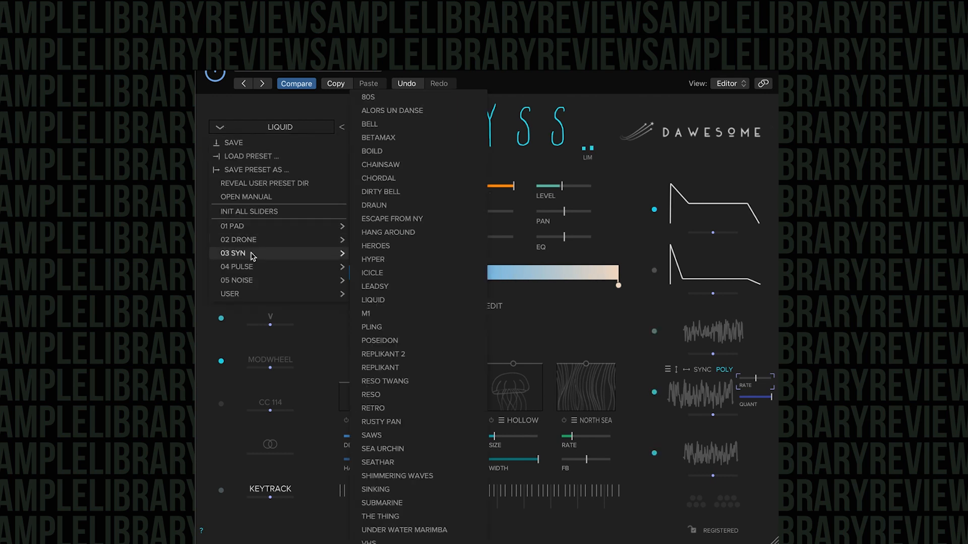
pyautogui.click(405, 355)
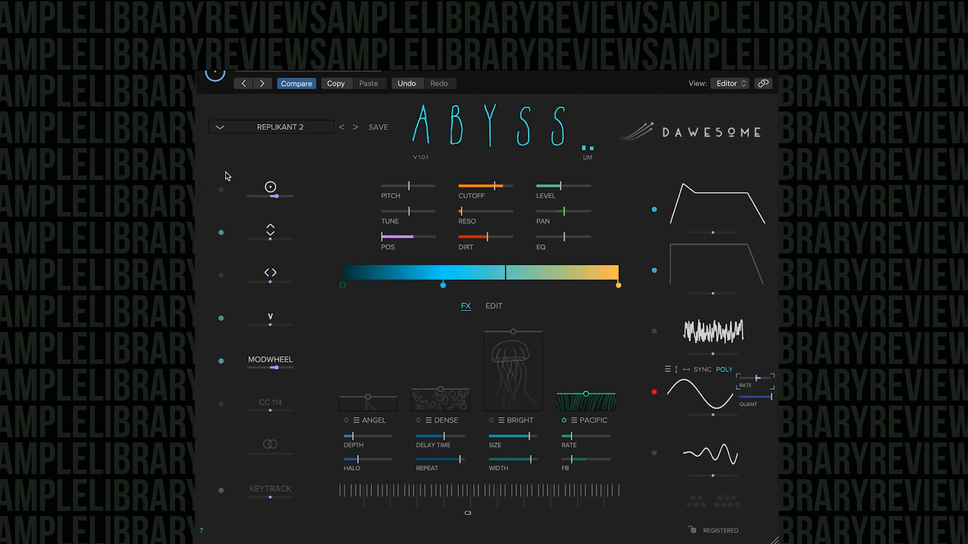
# Step: Load the 03 SYN preset RESO and modulate Rate fully negatively from the up/down arrows source and slightly positively from V
pyautogui.click(222, 131)
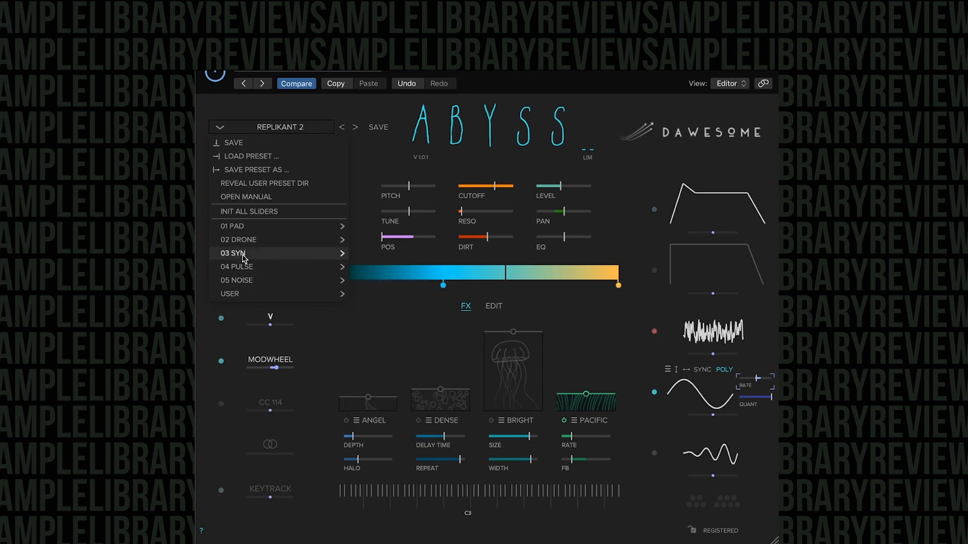
pyautogui.moveTo(241, 254)
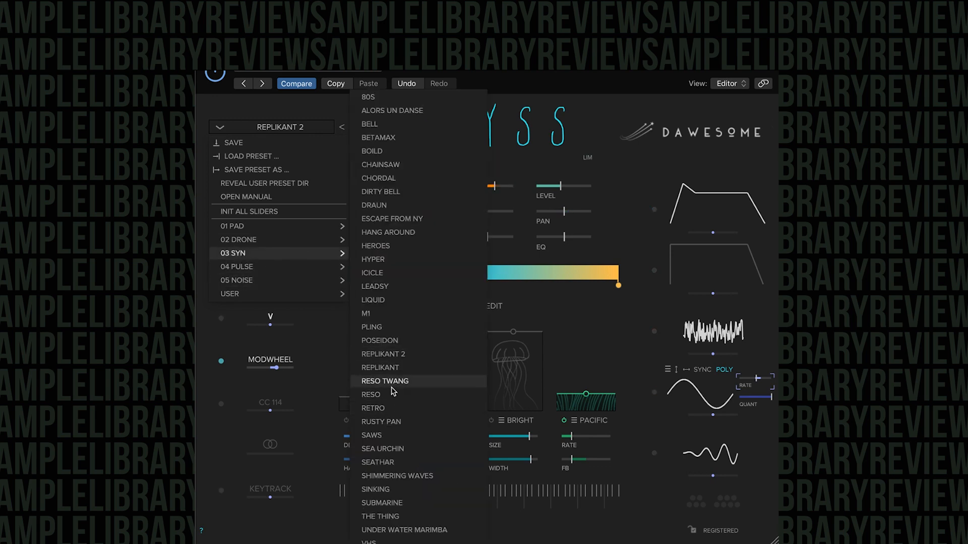
pyautogui.click(371, 394)
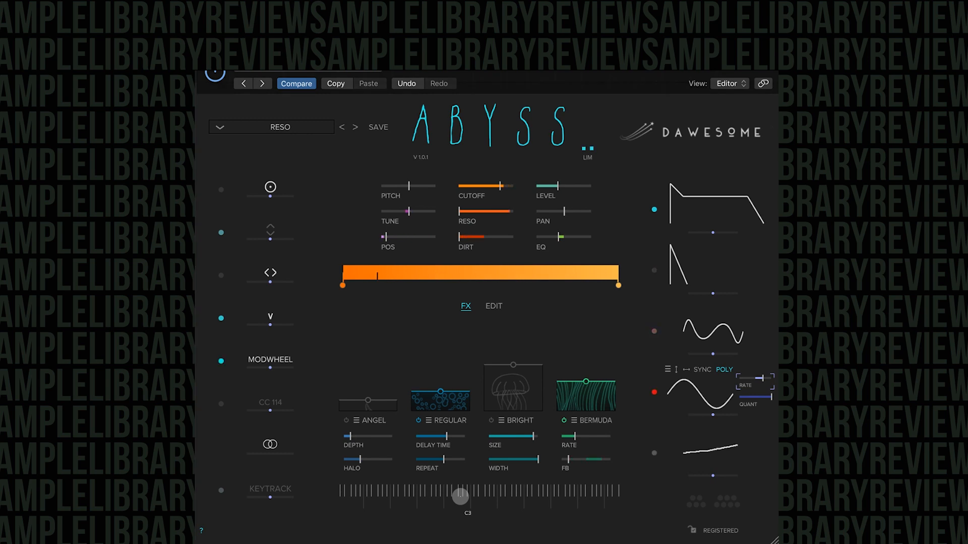
pyautogui.moveTo(270, 239); pyautogui.dragTo(246, 239)
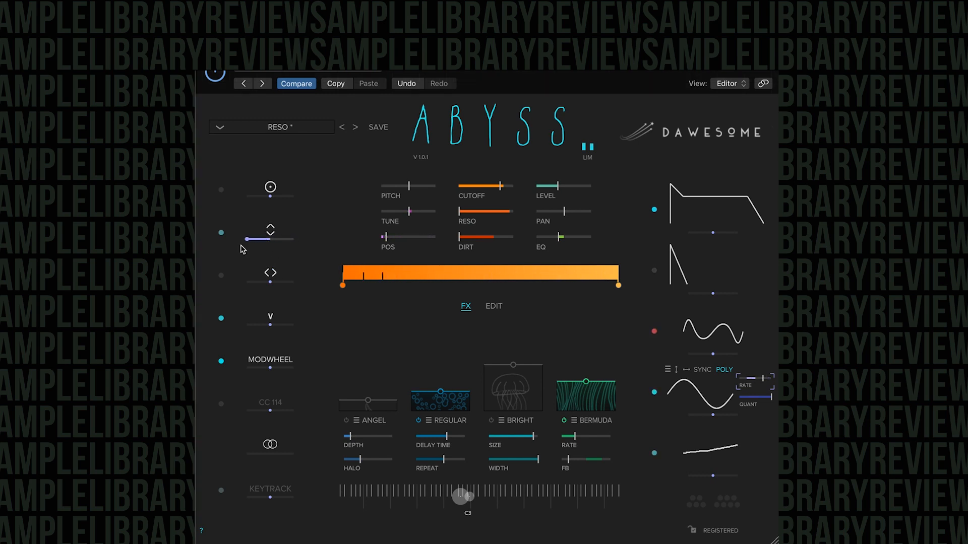
pyautogui.moveTo(270, 324)
pyautogui.mouseDown()
pyautogui.moveTo(289, 324)
pyautogui.moveTo(246, 325)
pyautogui.moveTo(273, 325)
pyautogui.mouseUp()
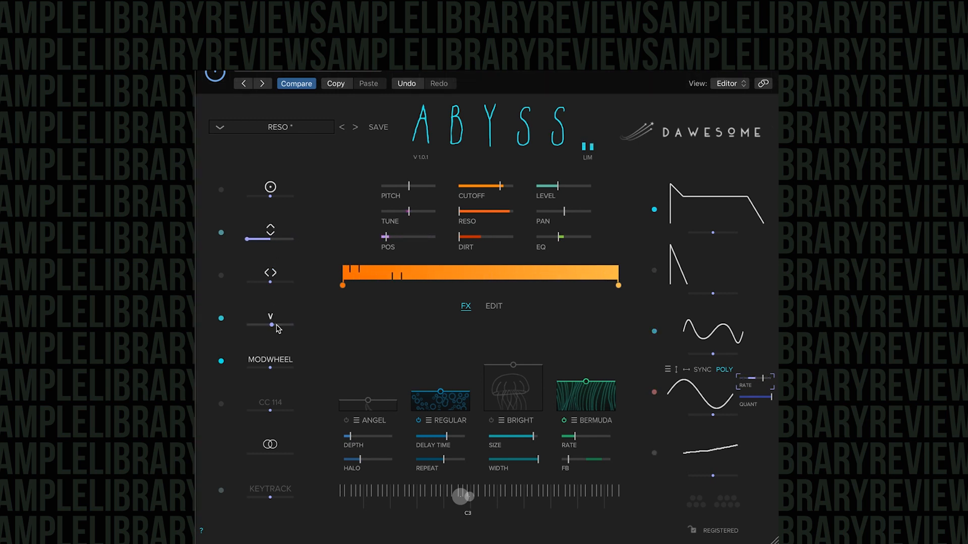
# Step: Load the SEATHAR preset from the 03 SYN category
pyautogui.click(222, 128)
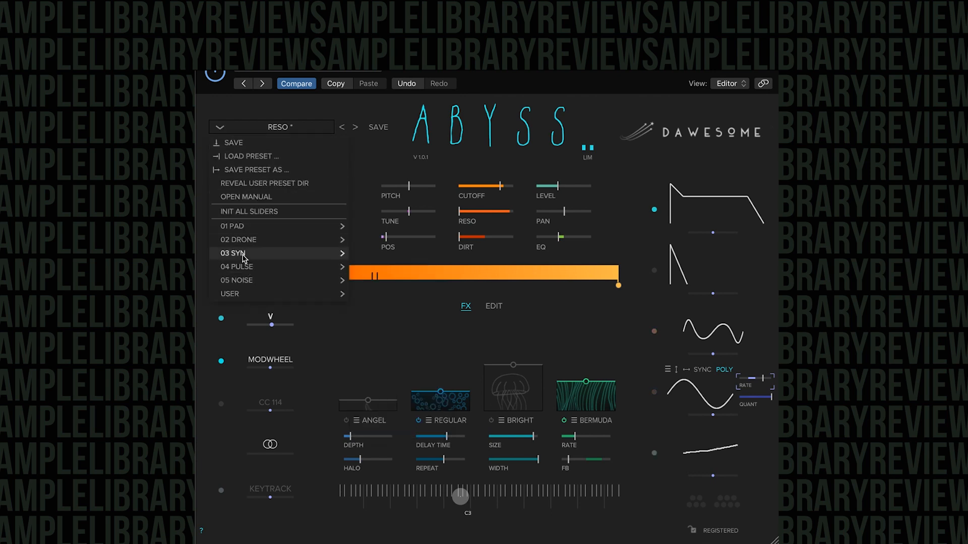
pyautogui.moveTo(283, 253)
pyautogui.click(398, 463)
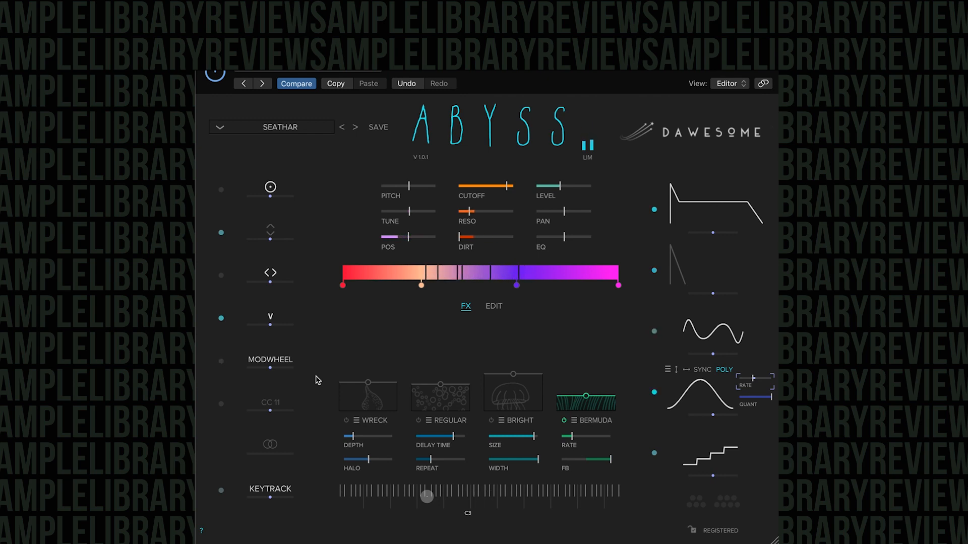
# Step: Load the SUBMARINE preset from the 03 SYN category and give Rate a strong positive modulation from V
pyautogui.click(222, 130)
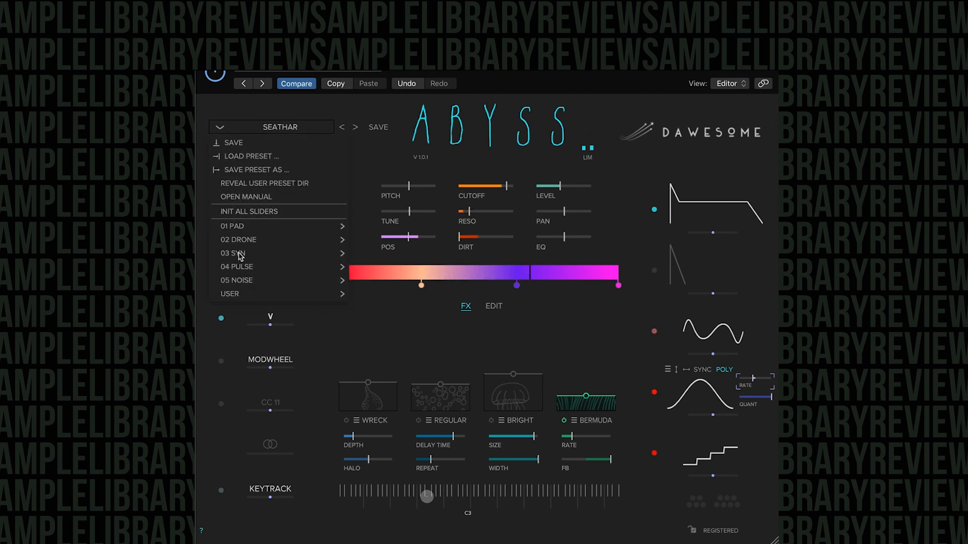
pyautogui.moveTo(240, 257)
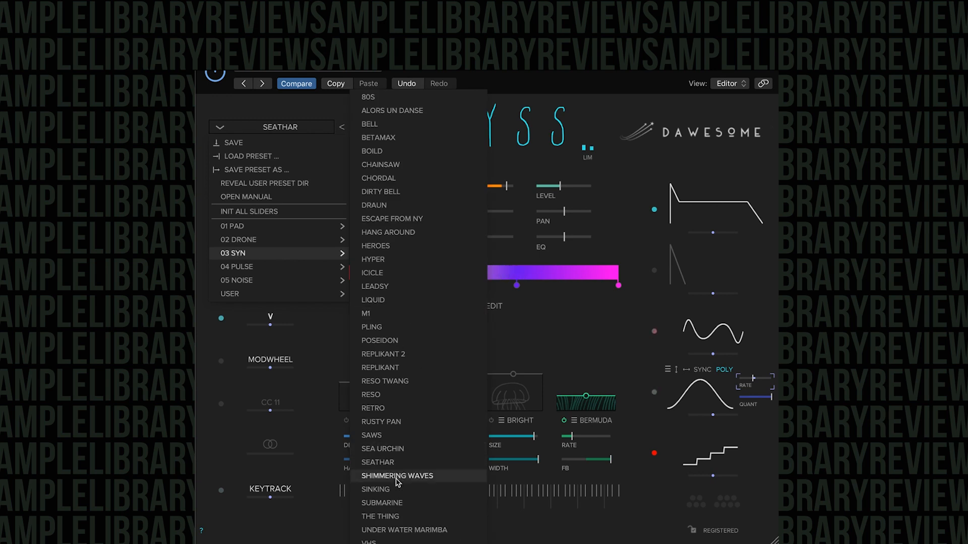
pyautogui.click(397, 503)
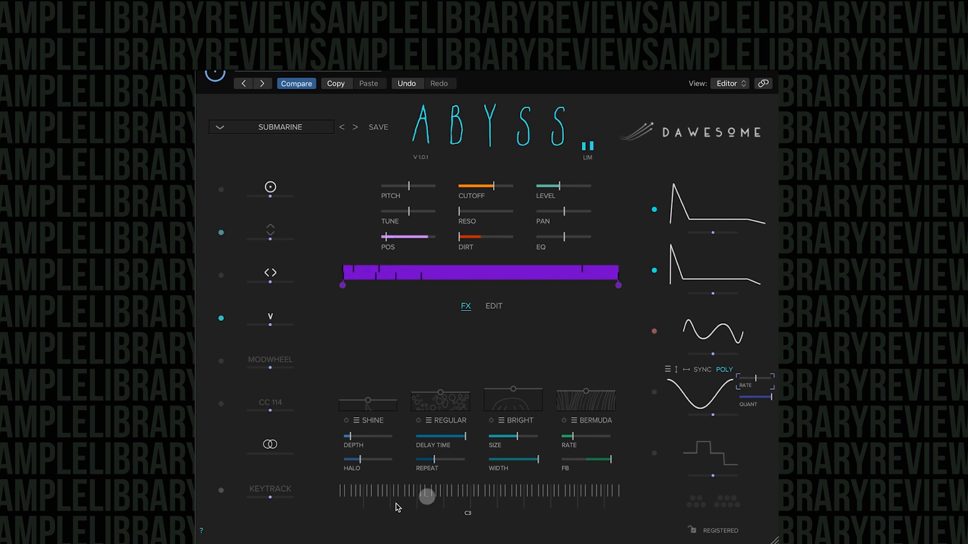
pyautogui.moveTo(270, 325); pyautogui.dragTo(299, 316)
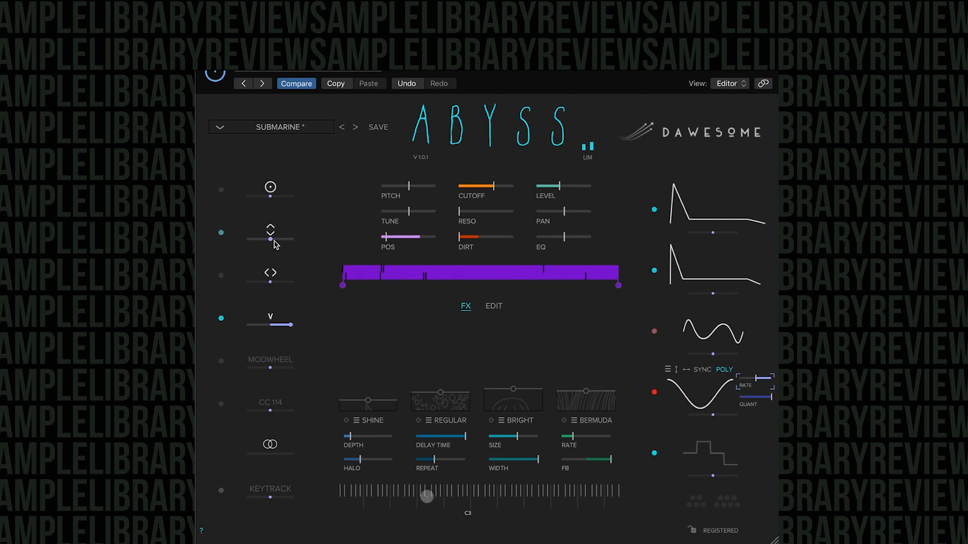
# Step: Load the VHS preset from the 03 SYN category
pyautogui.click(221, 129)
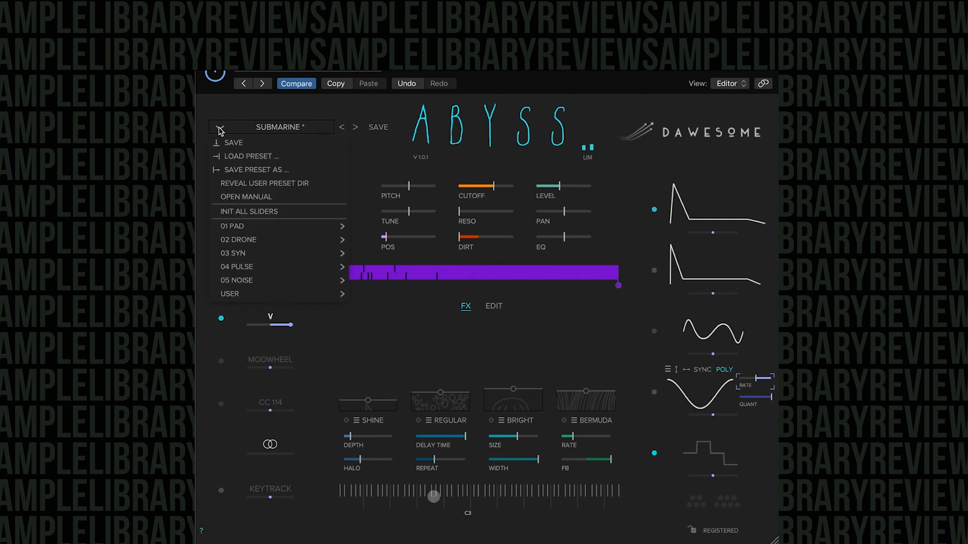
pyautogui.moveTo(234, 254)
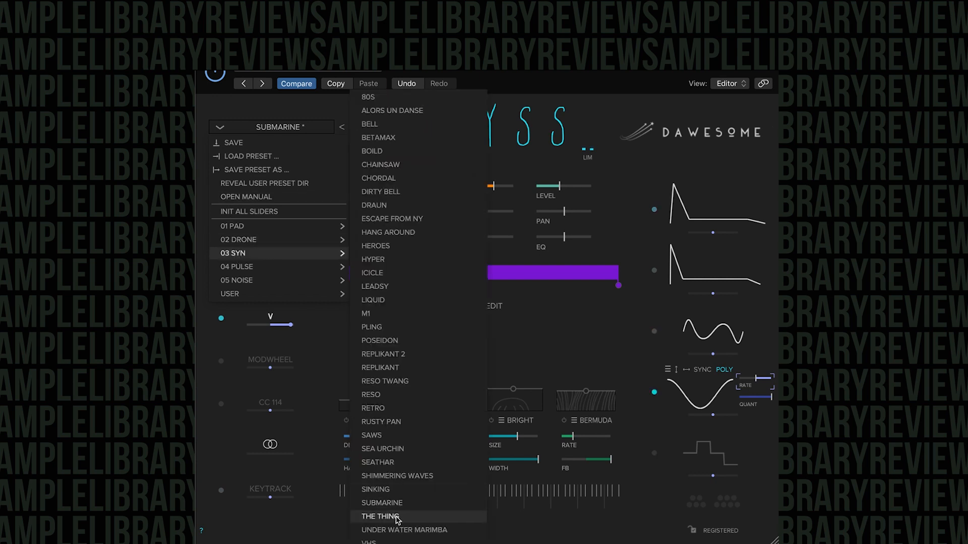
pyautogui.click(397, 540)
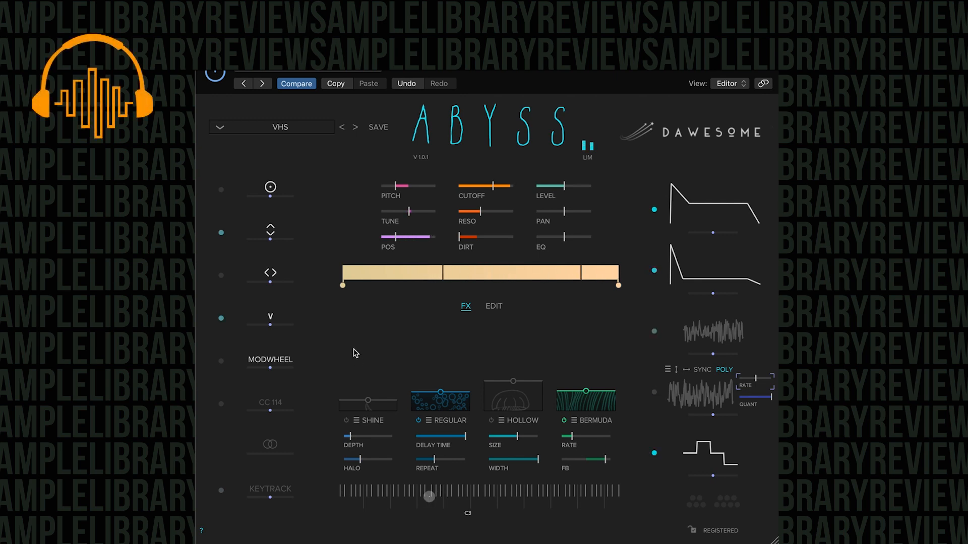
# Step: Load the ALARM preset from the 04 PULSE category and give Rate a moderate positive modulation from the up/down arrows source
pyautogui.click(222, 126)
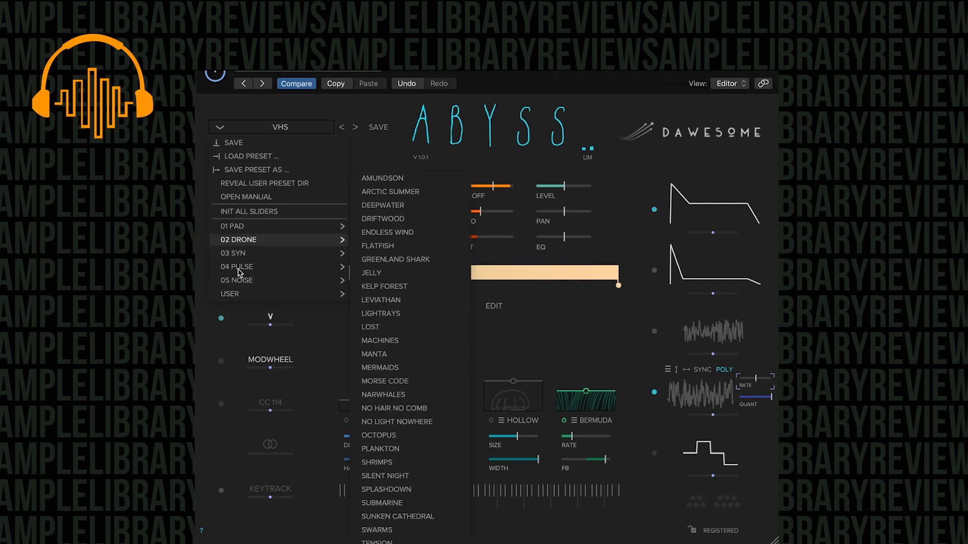
pyautogui.moveTo(239, 267)
pyautogui.click(378, 270)
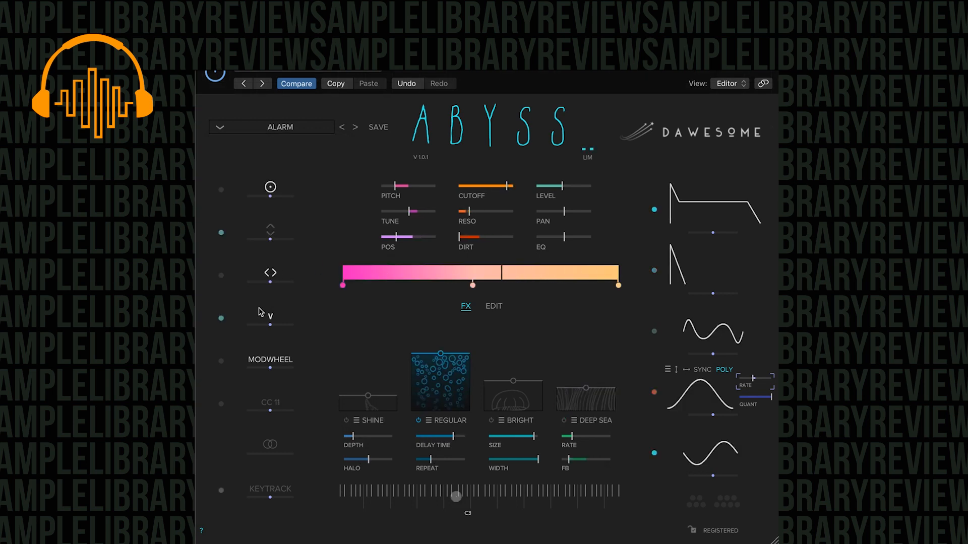
pyautogui.moveTo(269, 237)
pyautogui.mouseDown()
pyautogui.moveTo(291, 237)
pyautogui.moveTo(249, 239)
pyautogui.moveTo(286, 239)
pyautogui.mouseUp()
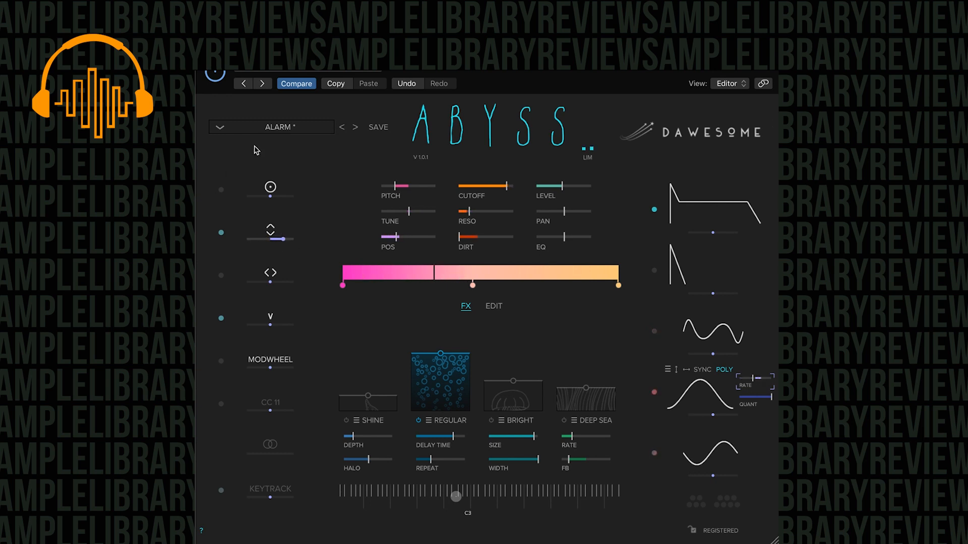
# Step: Load the ATARI preset from the 04 PULSE category
pyautogui.click(220, 128)
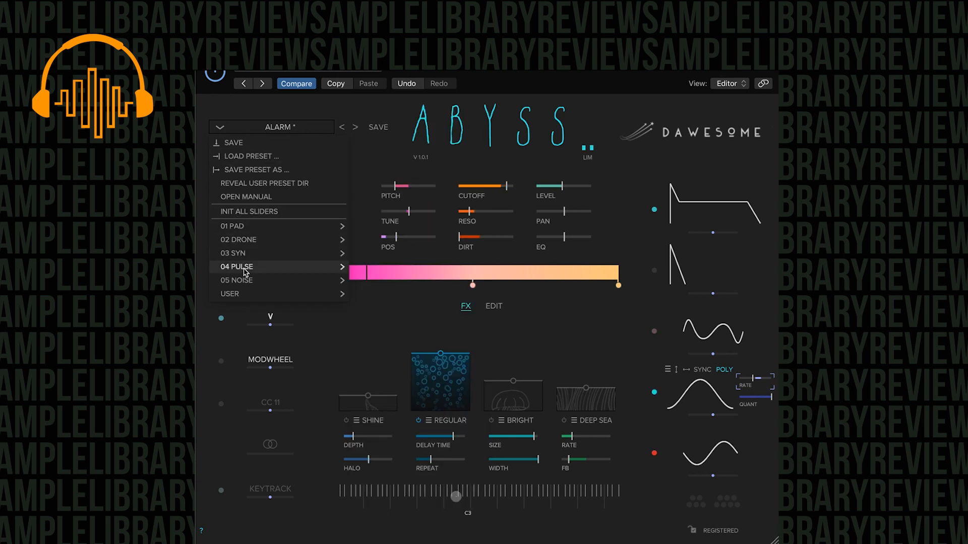
pyautogui.moveTo(348, 270)
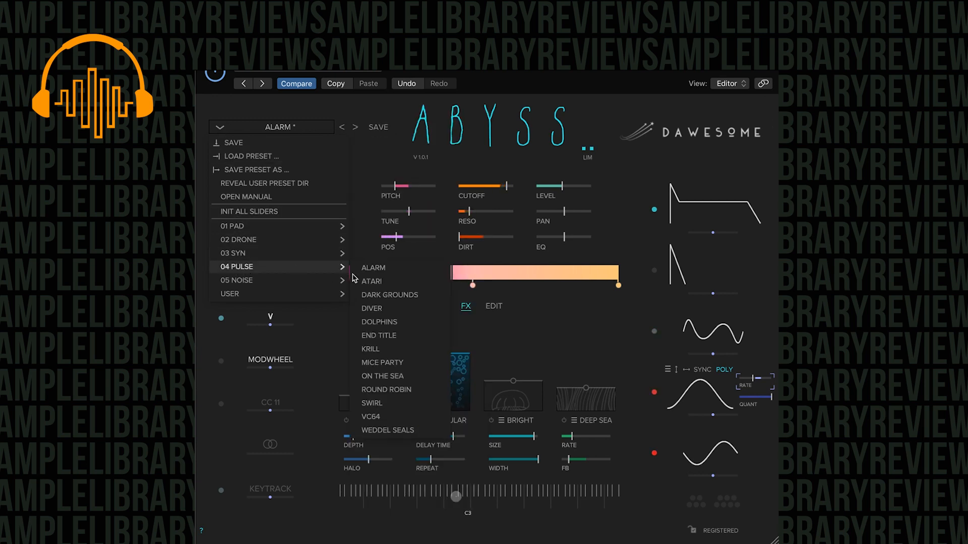
pyautogui.click(395, 285)
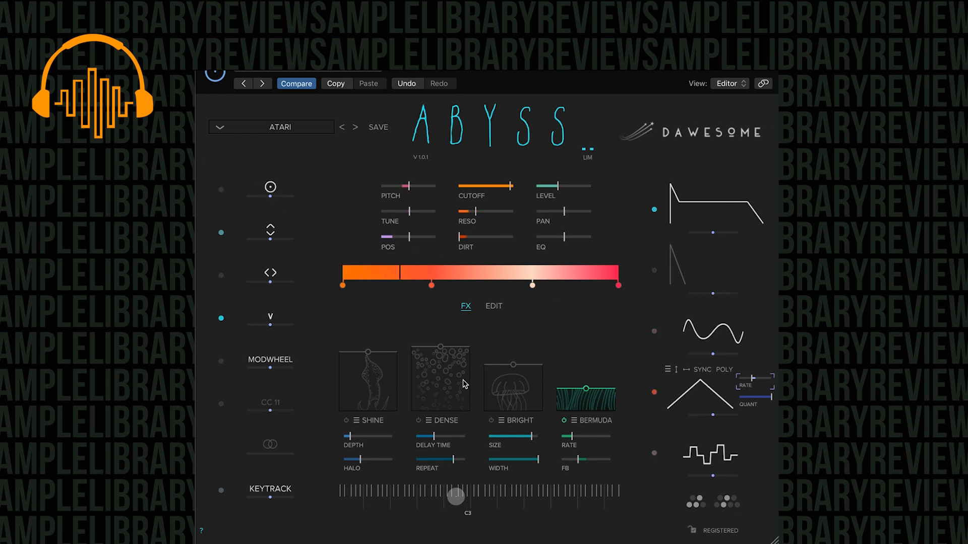
# Step: Adjust the two lower modulators, setting the triangle's Rate and Quant to just above mid-range and the stepped one's synced Rate to x2
pyautogui.moveTo(713, 458)
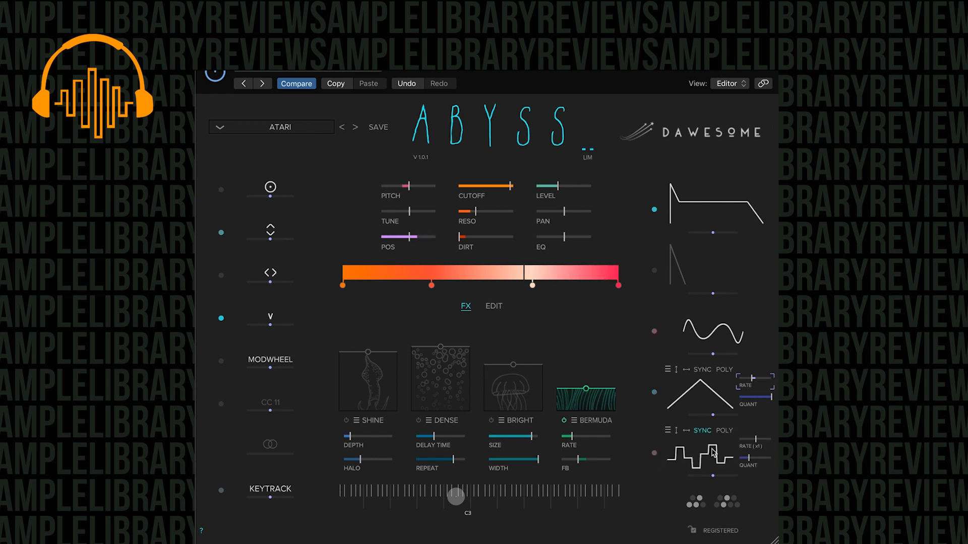
pyautogui.moveTo(757, 387)
pyautogui.moveTo(757, 388)
pyautogui.mouseDown()
pyautogui.moveTo(767, 397)
pyautogui.moveTo(757, 398)
pyautogui.mouseUp()
pyautogui.moveTo(757, 449)
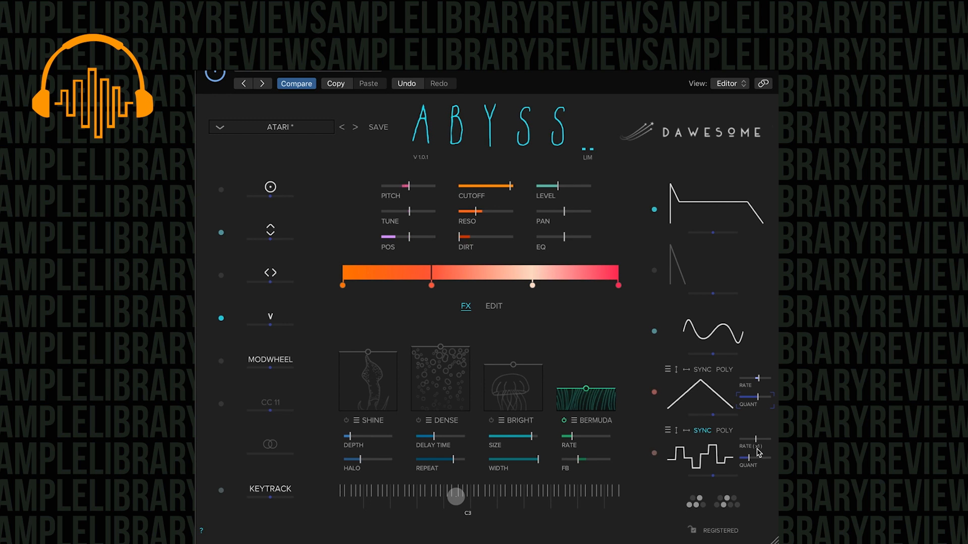
pyautogui.moveTo(753, 441); pyautogui.dragTo(756, 440)
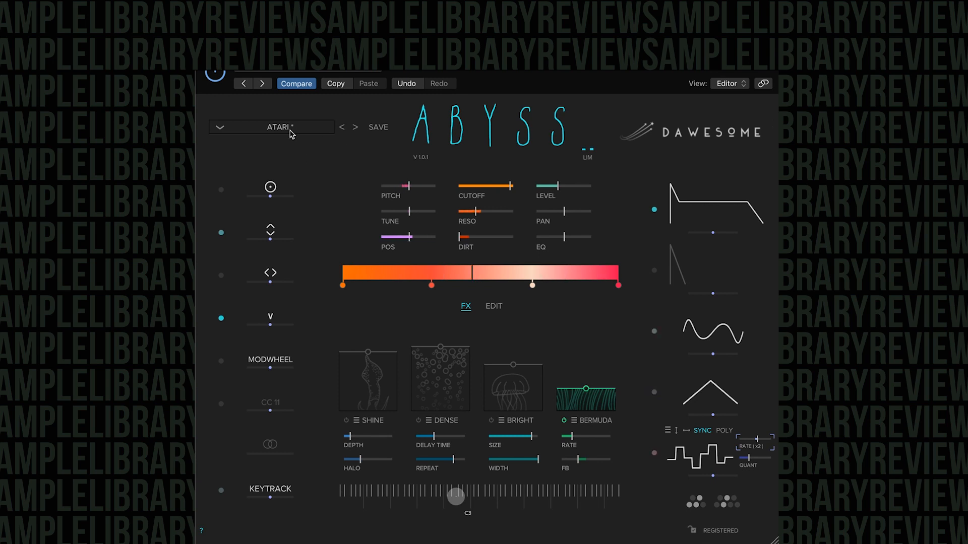
# Step: Load the DOLPHINS preset from the 04 PULSE category
pyautogui.click(219, 127)
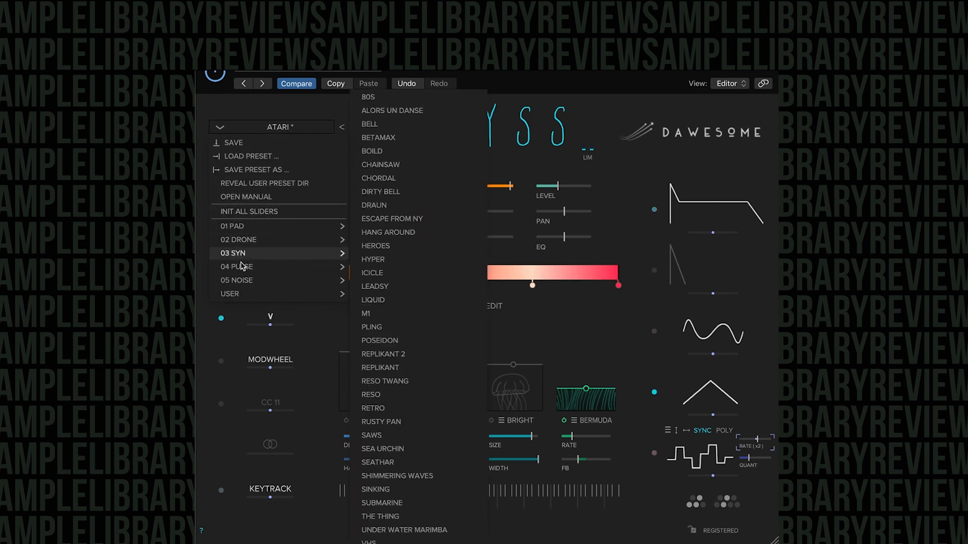
pyautogui.moveTo(242, 267)
pyautogui.click(383, 325)
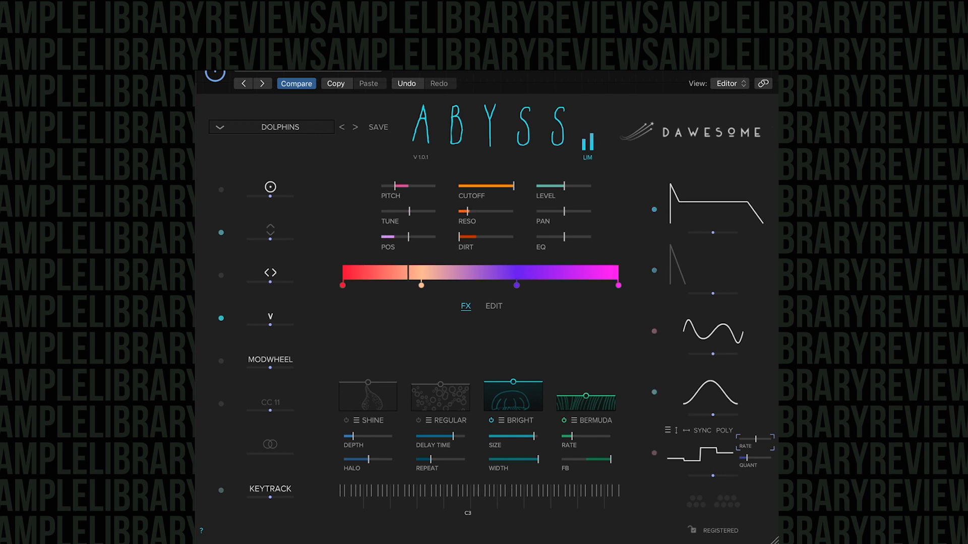
# Step: Load the KRILL preset from the 04 PULSE category
pyautogui.click(220, 127)
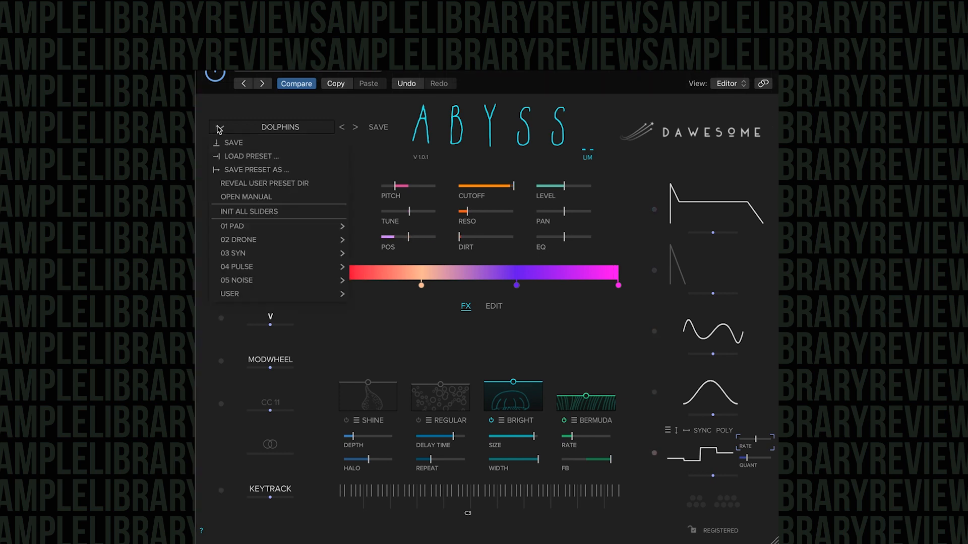
pyautogui.moveTo(276, 267)
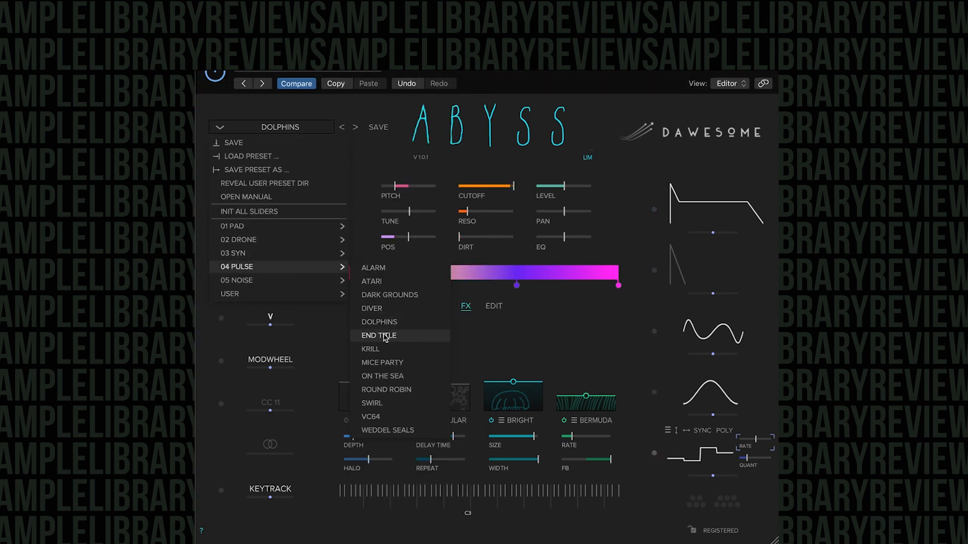
pyautogui.click(371, 349)
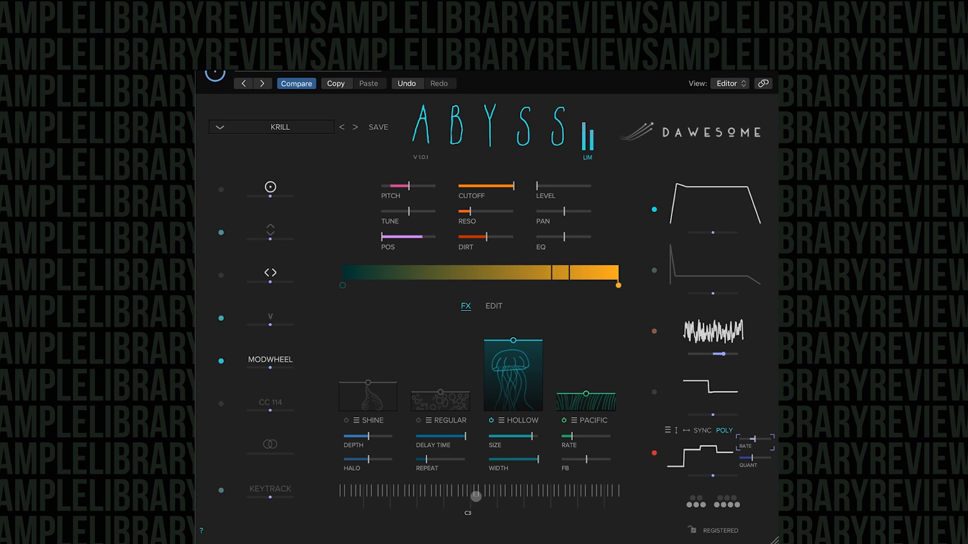
# Step: Load the ON THE SEA preset from the 04 PULSE category and play a note near C3
pyautogui.click(220, 128)
pyautogui.moveTo(332, 270)
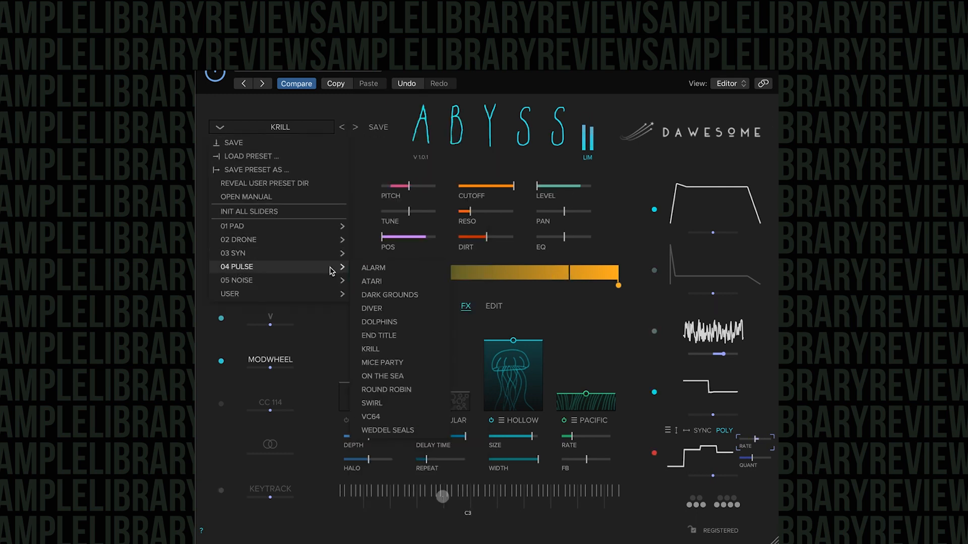
pyautogui.click(382, 376)
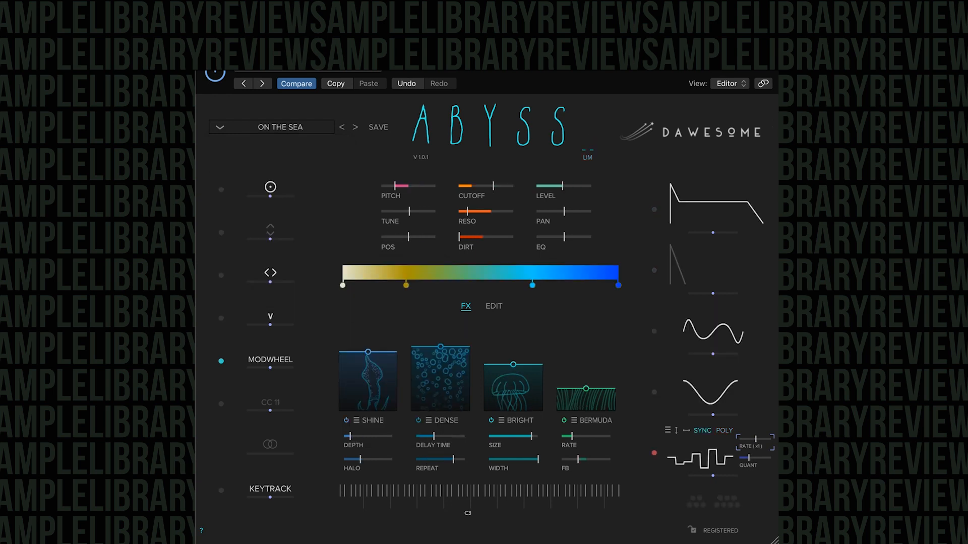
pyautogui.click(464, 497)
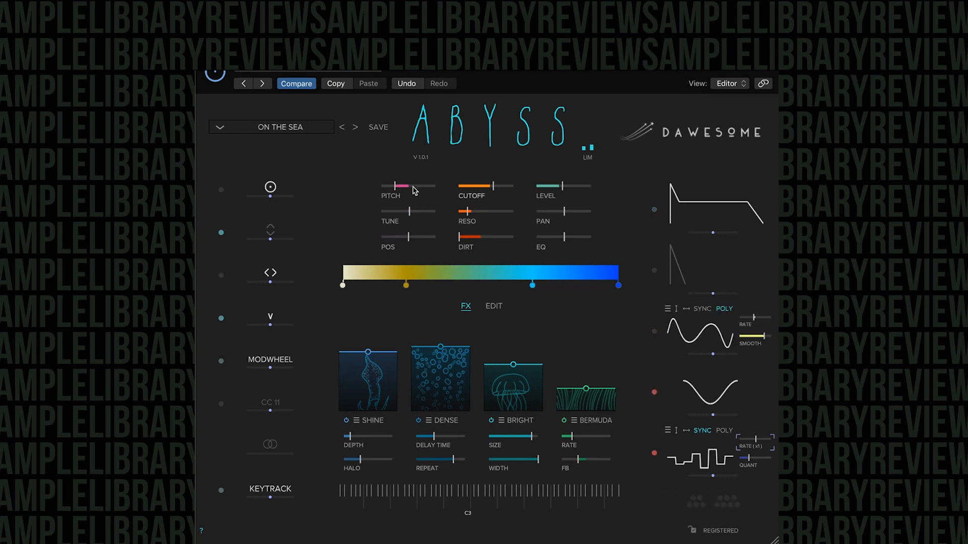
# Step: Load the SWIRL preset from the 04 PULSE category and play a note just below C3
pyautogui.click(216, 128)
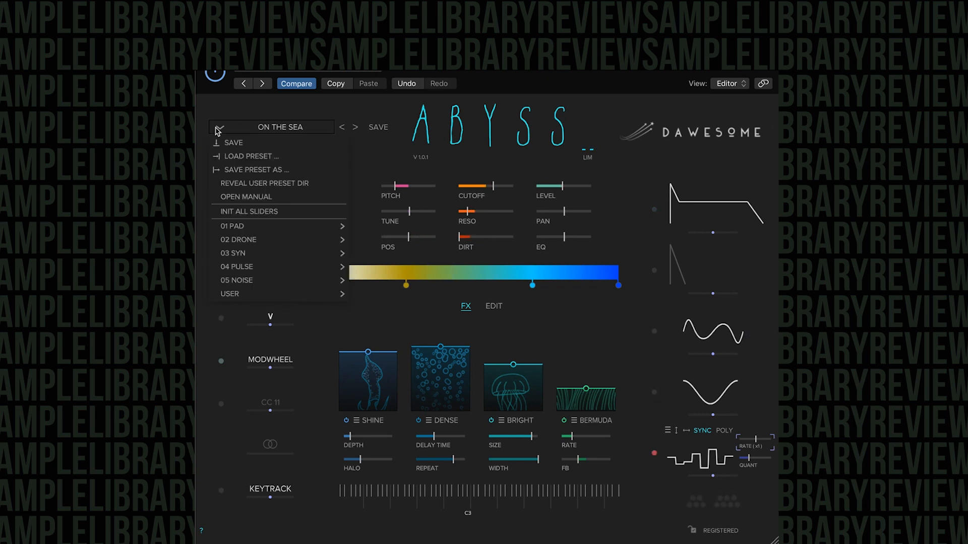
pyautogui.moveTo(249, 269)
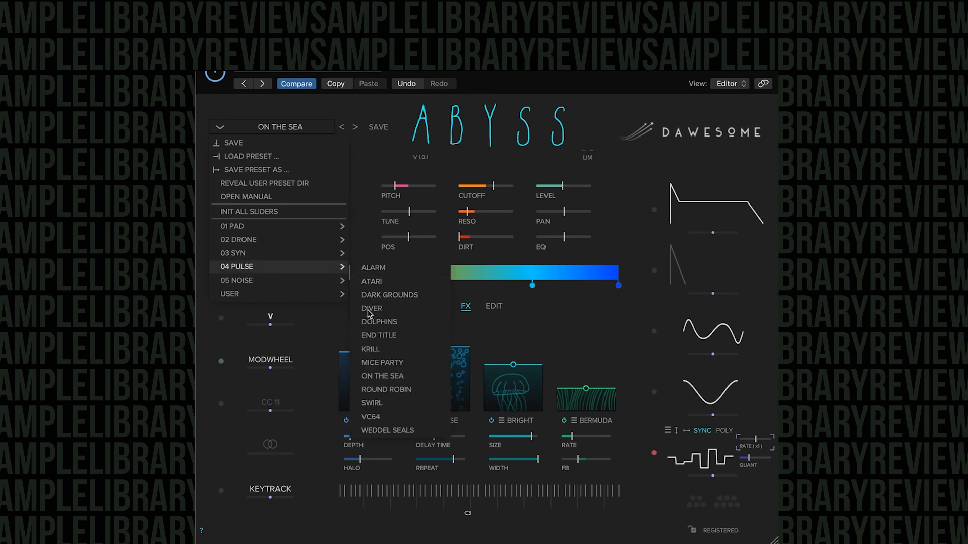
pyautogui.click(384, 404)
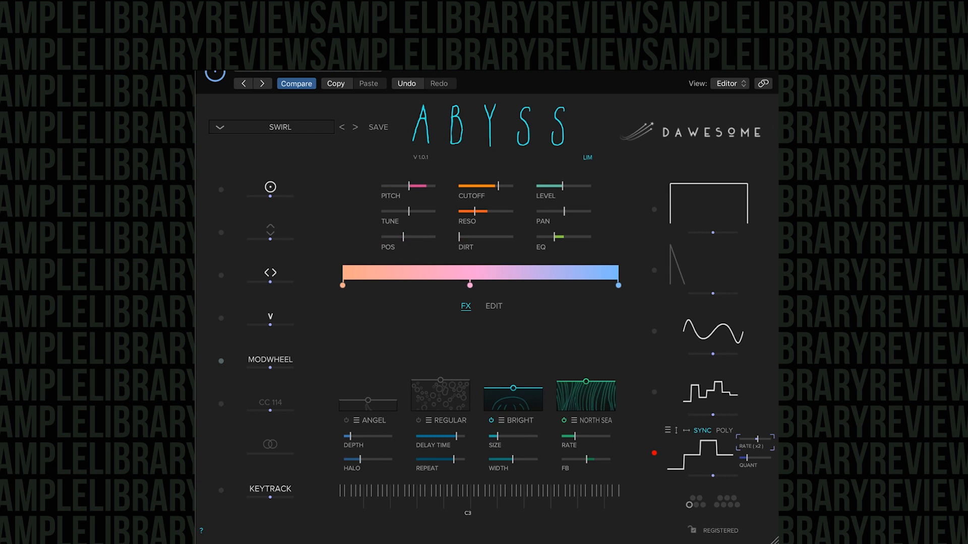
pyautogui.click(460, 496)
pyautogui.click(459, 495)
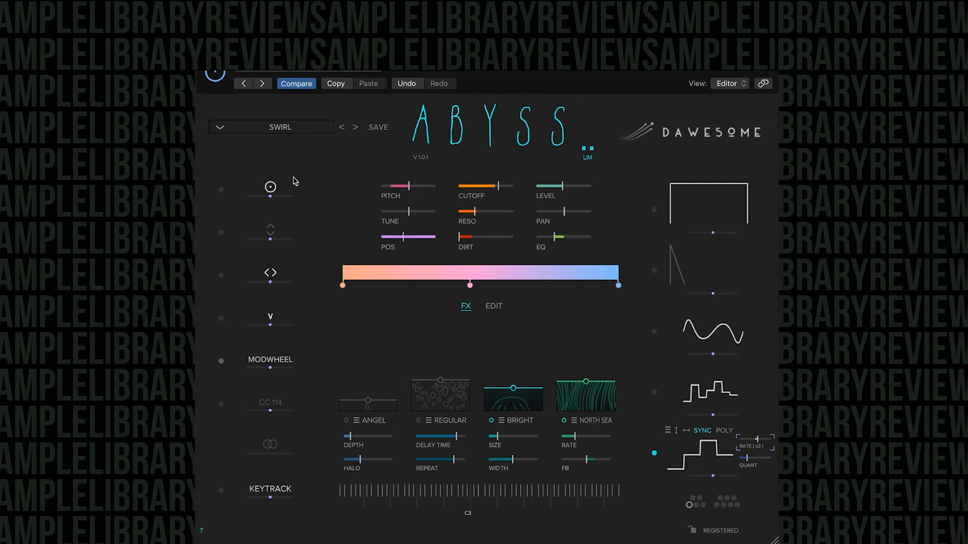
# Step: Load the ARCTIC WIND preset from the 05 NOISE category
pyautogui.click(242, 128)
pyautogui.moveTo(254, 279)
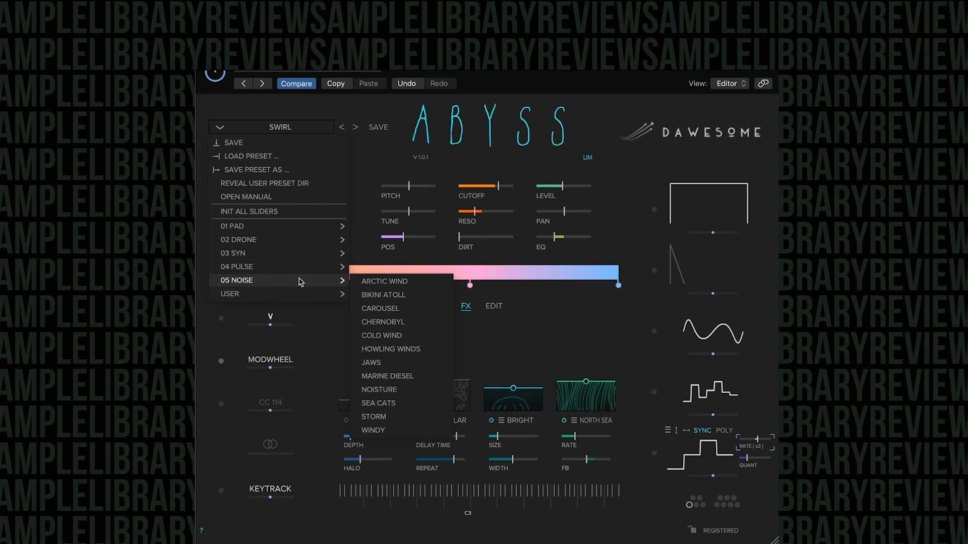
pyautogui.click(426, 285)
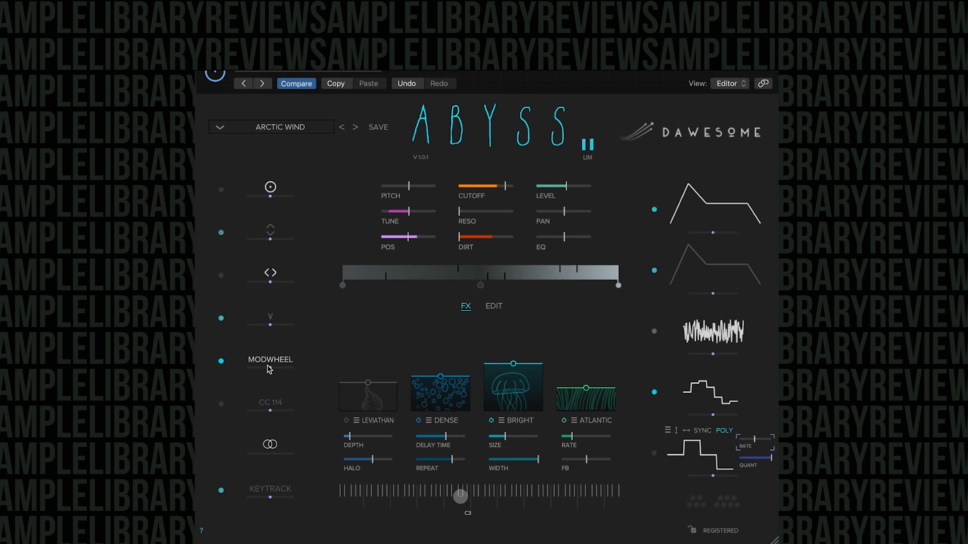
# Step: Load the BIKINI ATOLL preset from the 05 NOISE category
pyautogui.click(219, 129)
pyautogui.moveTo(242, 280)
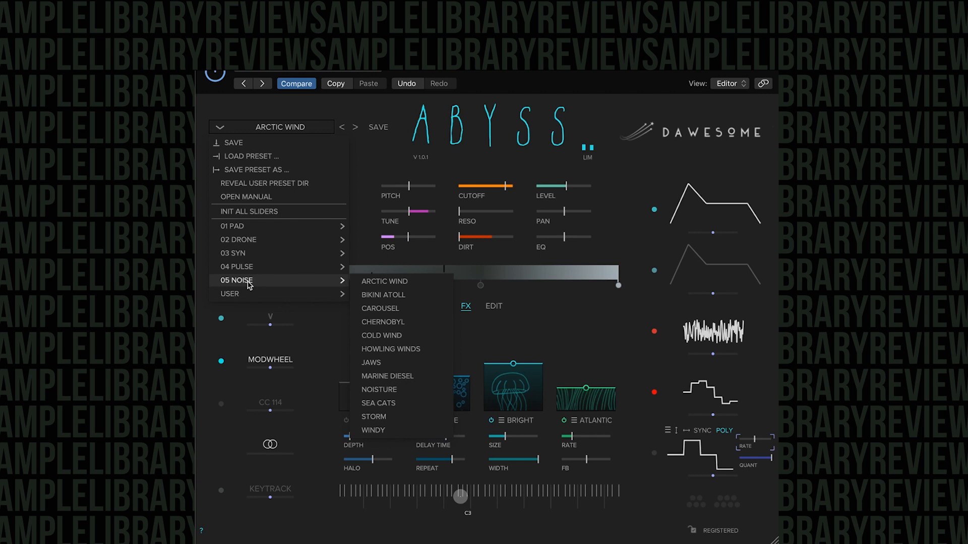
pyautogui.click(403, 299)
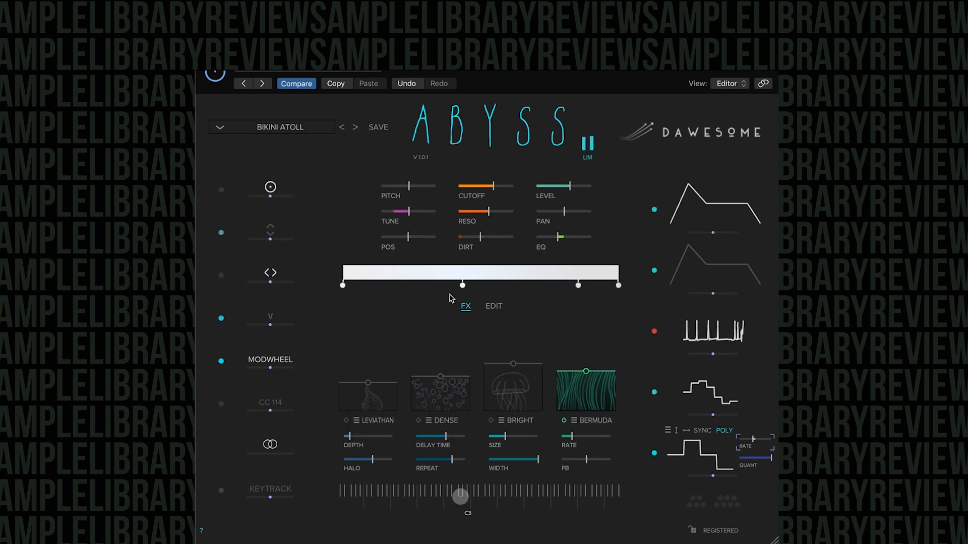
# Step: Set the spiky modulator's Rate to 5.51 with a little Smooth, and the stepped modulator below it to a Rate just above mid-range
pyautogui.moveTo(705, 343)
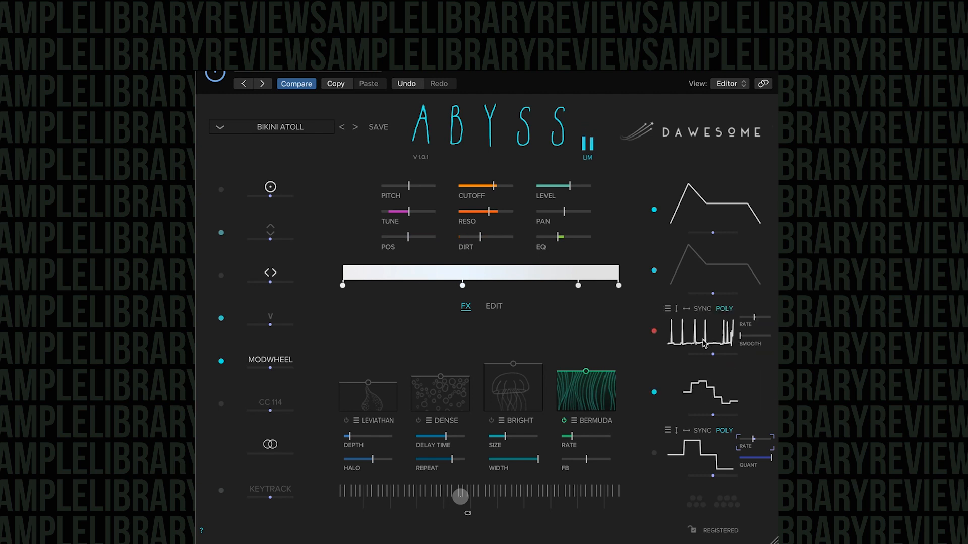
pyautogui.moveTo(754, 318); pyautogui.dragTo(757, 318)
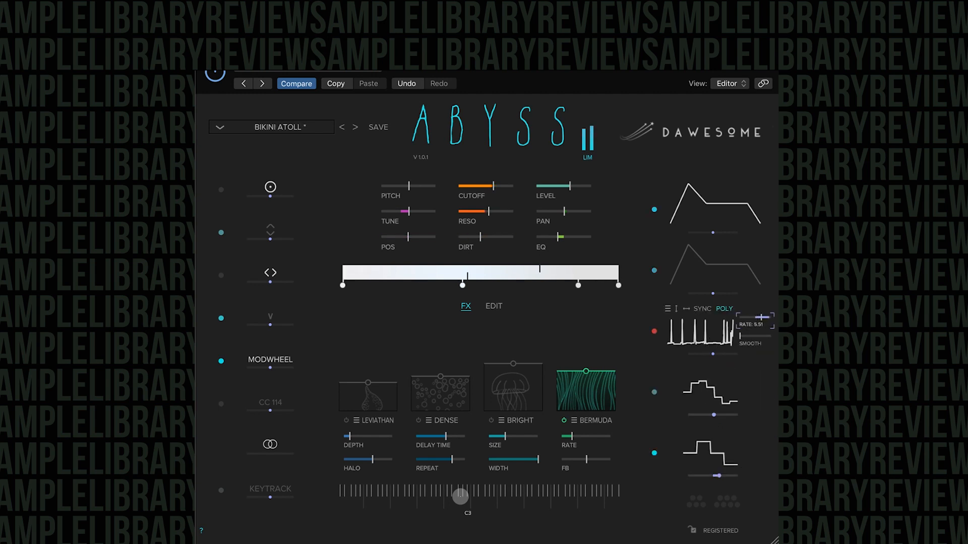
pyautogui.moveTo(746, 403)
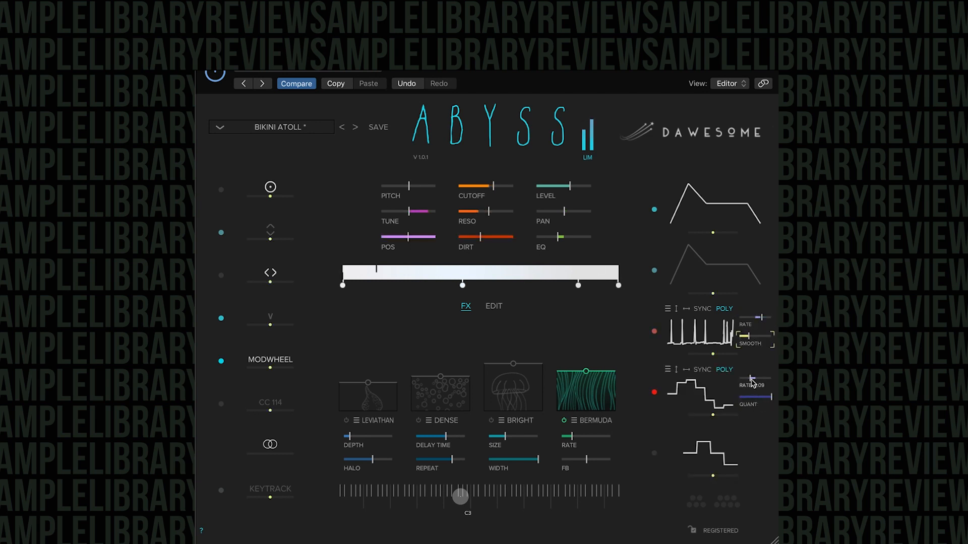
pyautogui.moveTo(751, 378); pyautogui.dragTo(753, 379)
# Step: Reduce the lowest stepped modulator's Quant to about a quarter and set its synced Rate to x4
pyautogui.moveTo(676, 511)
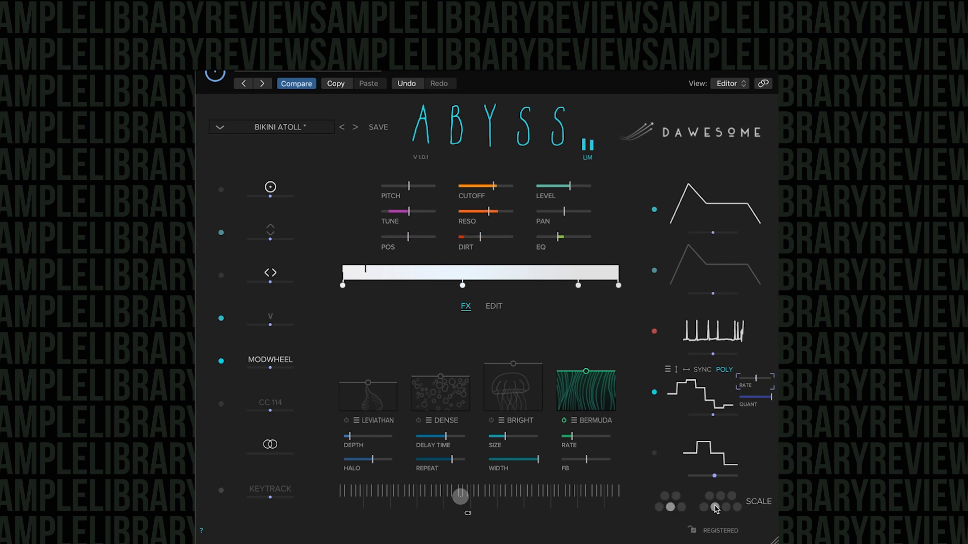
pyautogui.moveTo(744, 466)
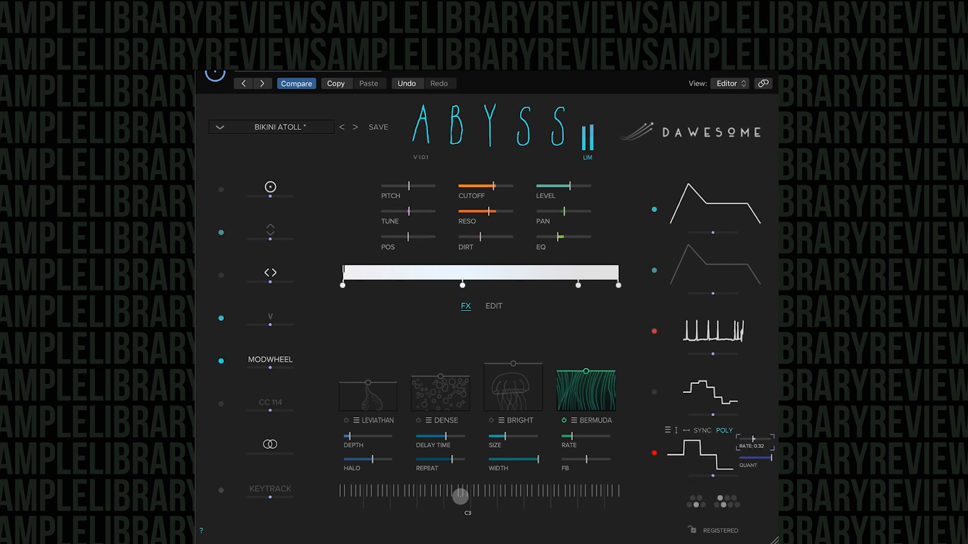
pyautogui.moveTo(752, 458)
pyautogui.mouseDown()
pyautogui.moveTo(762, 457)
pyautogui.moveTo(748, 458)
pyautogui.mouseUp()
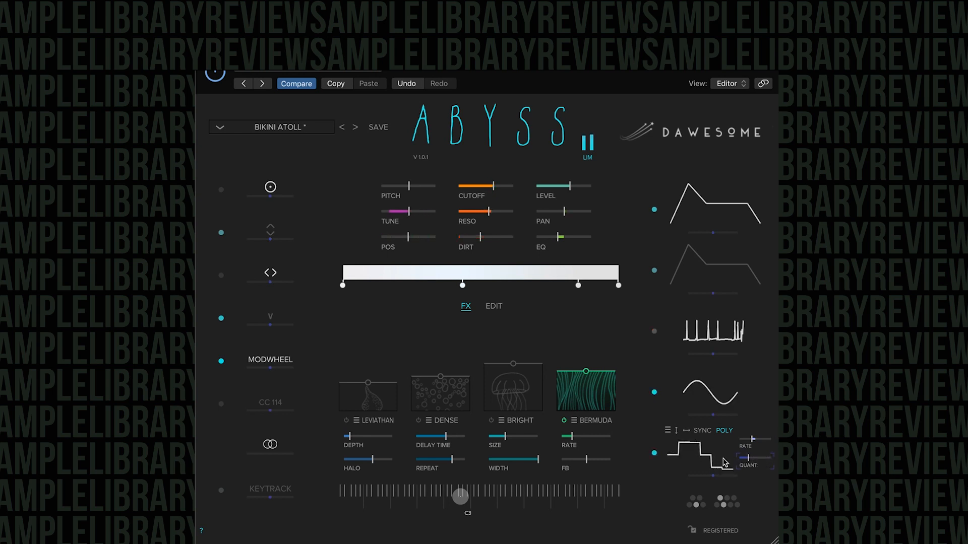
pyautogui.click(752, 440)
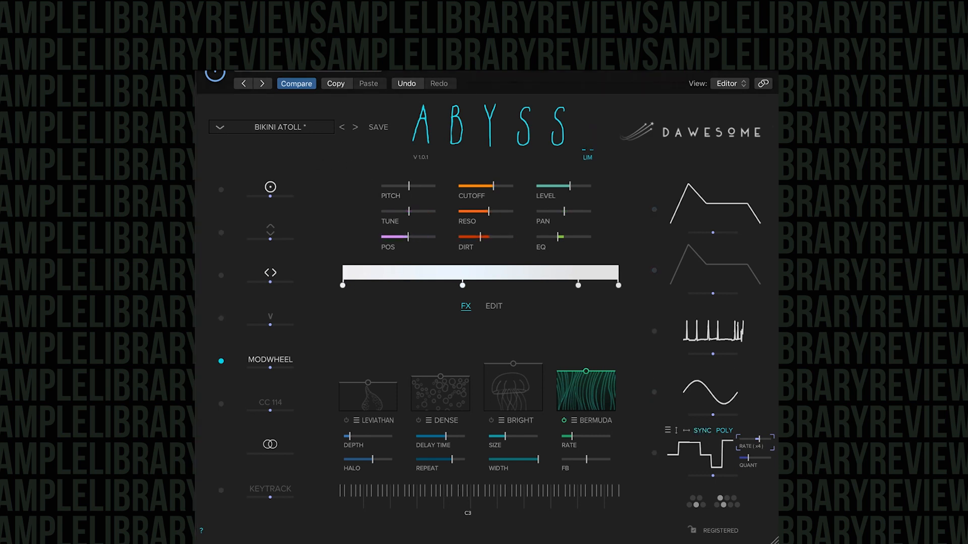
# Step: Load the COLD WIND preset from the 05 NOISE category and play a note just below C3
pyautogui.click(224, 129)
pyautogui.moveTo(245, 282)
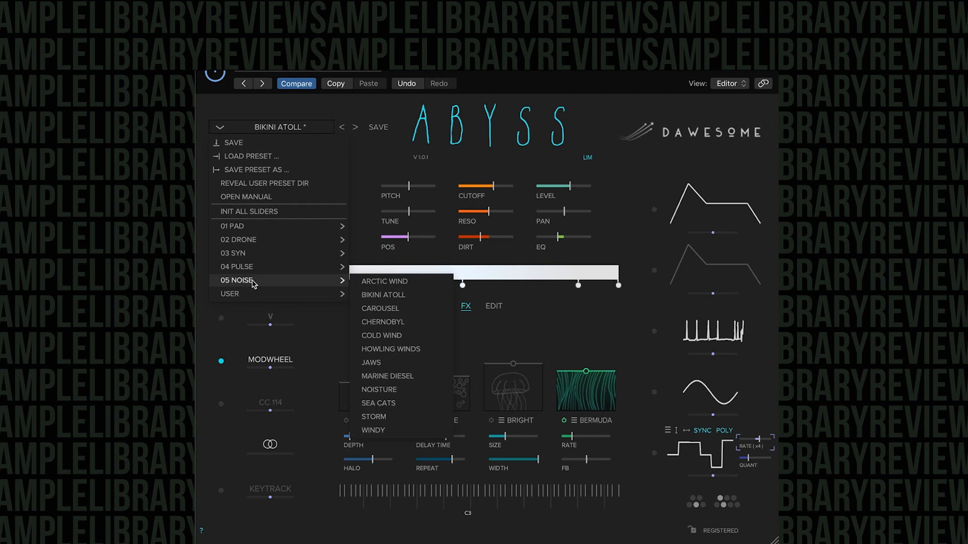
pyautogui.click(400, 337)
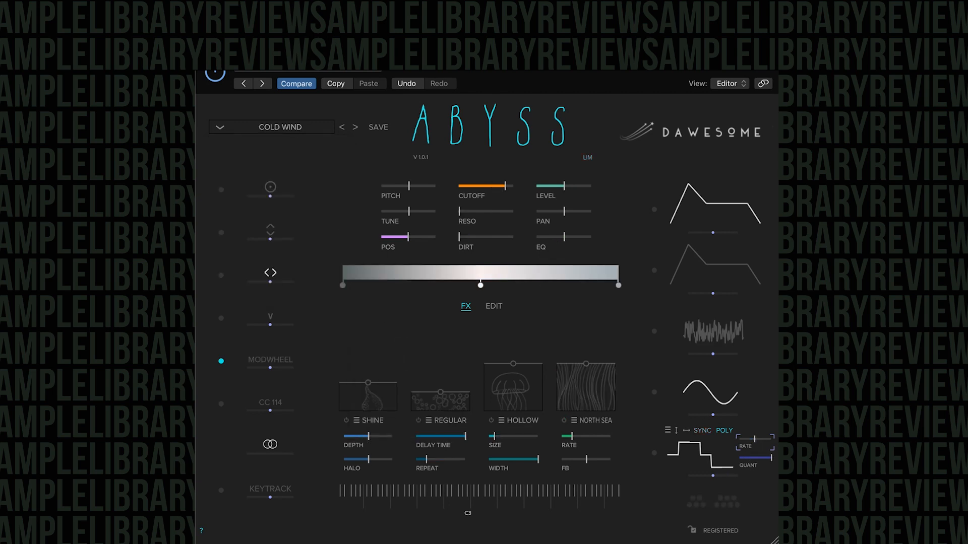
pyautogui.click(456, 497)
# Step: Load the MARINE DIESEL preset from the 05 NOISE category
pyautogui.click(220, 128)
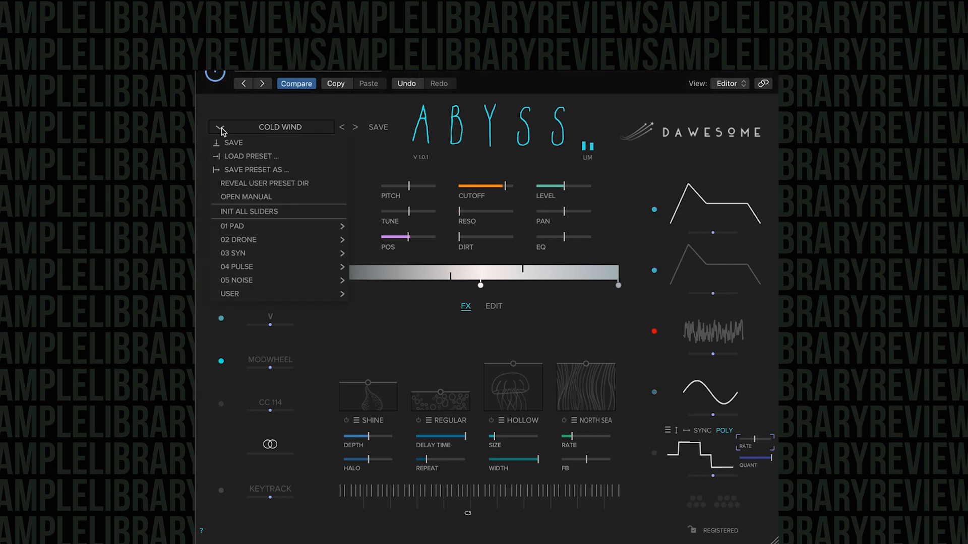
pyautogui.moveTo(292, 280)
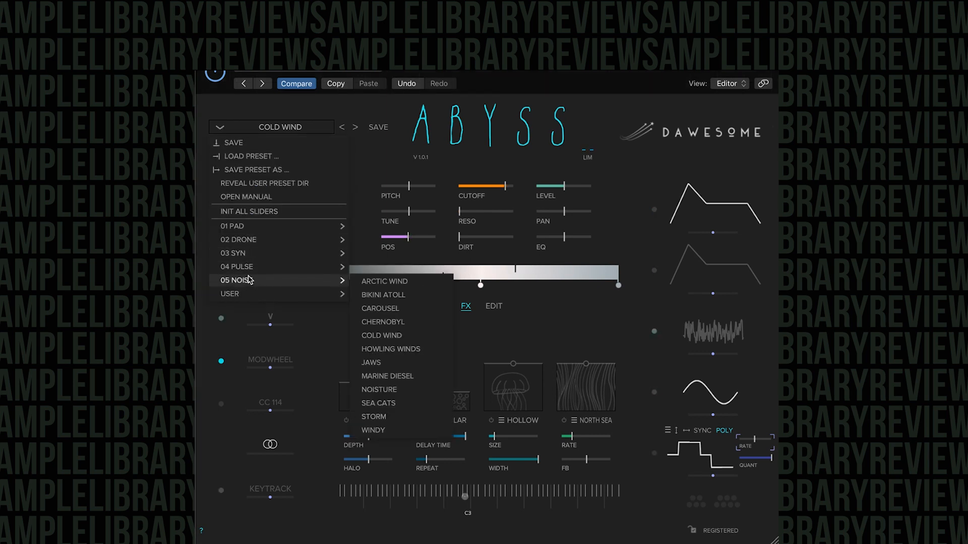
pyautogui.click(401, 382)
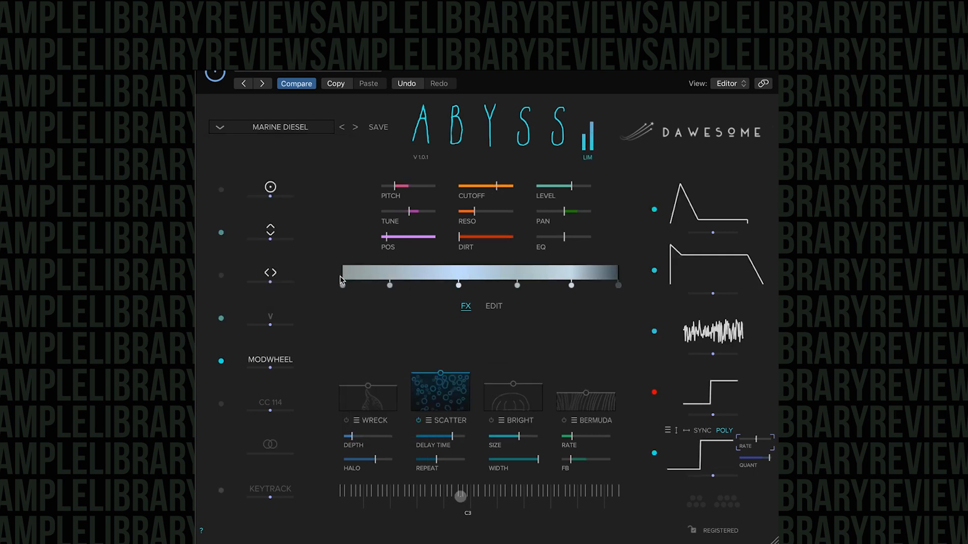
# Step: Load the STORM preset from the 05 NOISE category
pyautogui.click(221, 127)
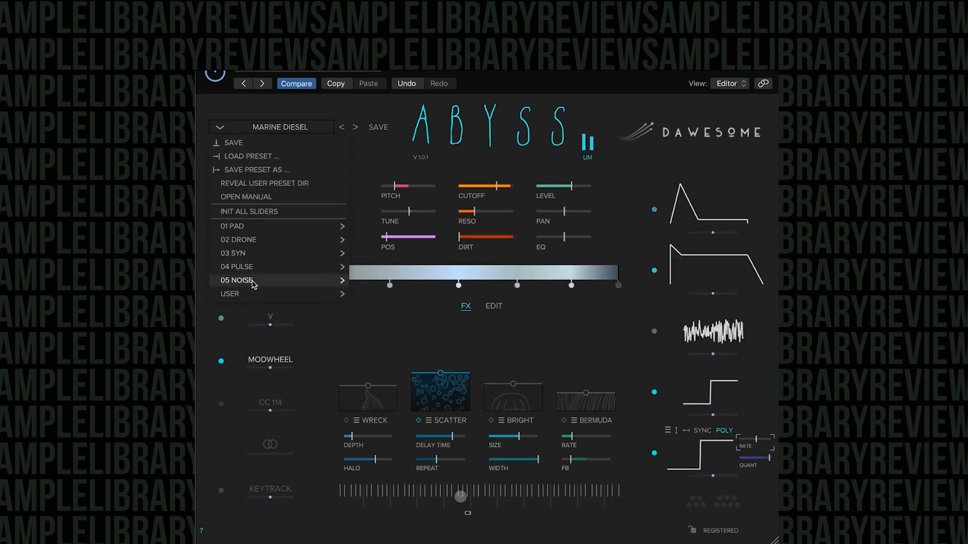
pyautogui.moveTo(333, 280)
pyautogui.click(390, 419)
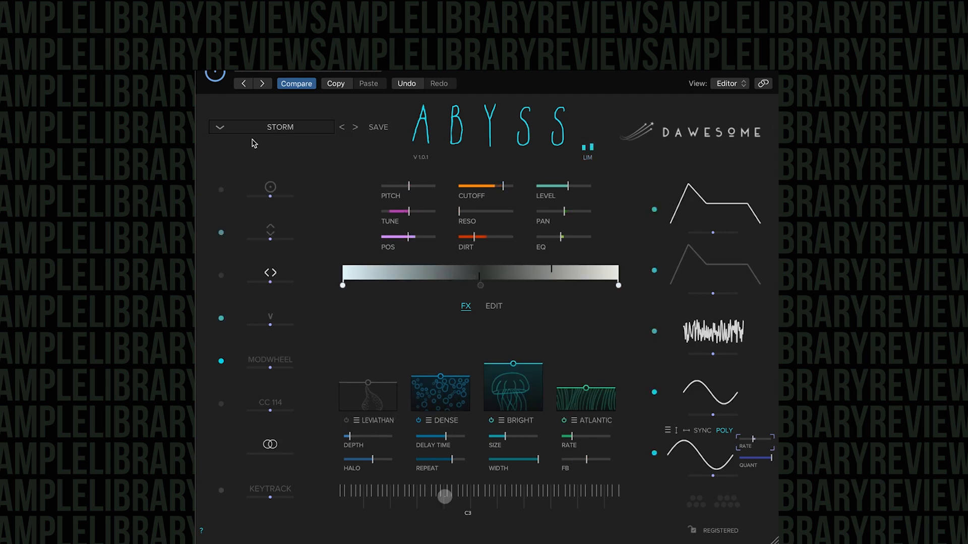
# Step: Load the WINDY preset from the 05 NOISE category
pyautogui.click(221, 128)
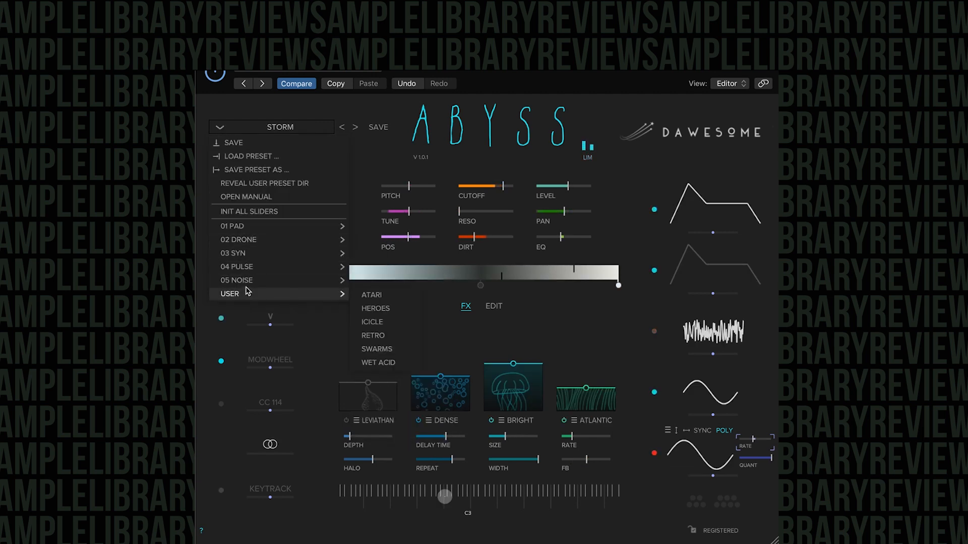
pyautogui.moveTo(248, 285)
pyautogui.click(388, 431)
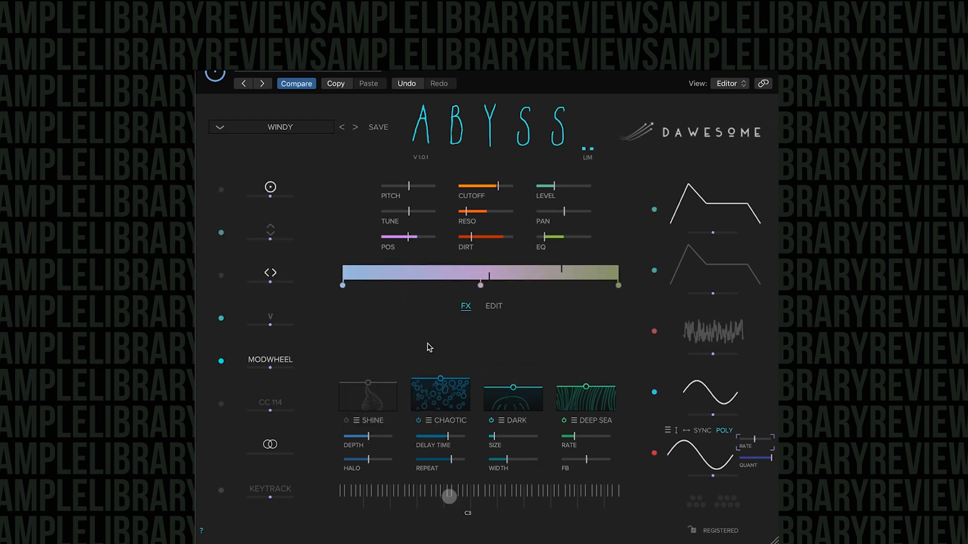
pyautogui.moveTo(432, 346)
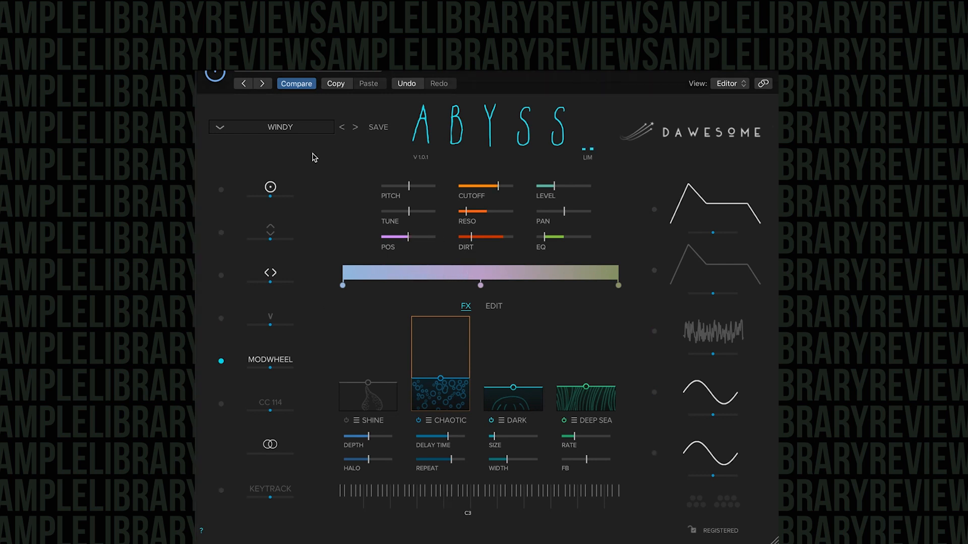
# Step: Load the ON THE SEA preset from the 04 PULSE category and show its timbre editing view instead of the effects
pyautogui.click(222, 129)
pyautogui.moveTo(262, 270)
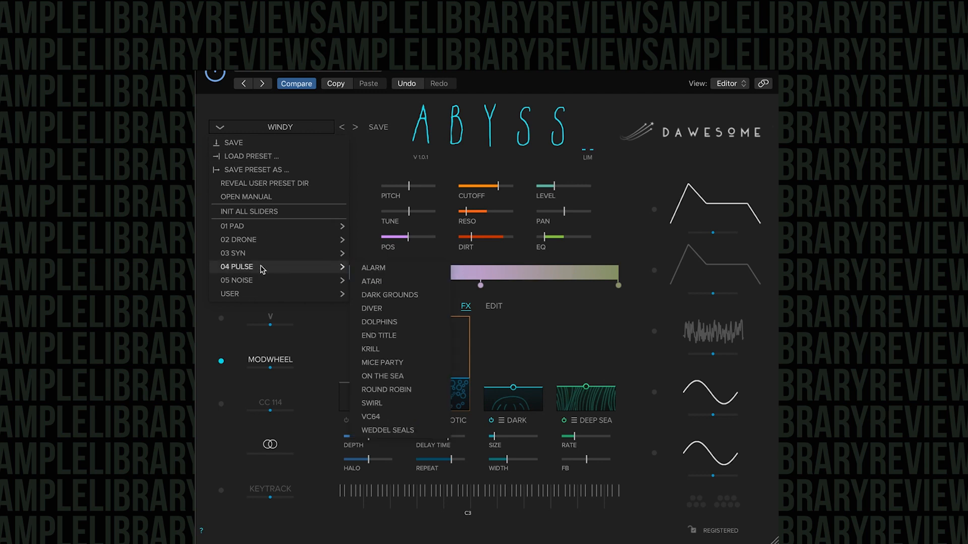
pyautogui.click(407, 377)
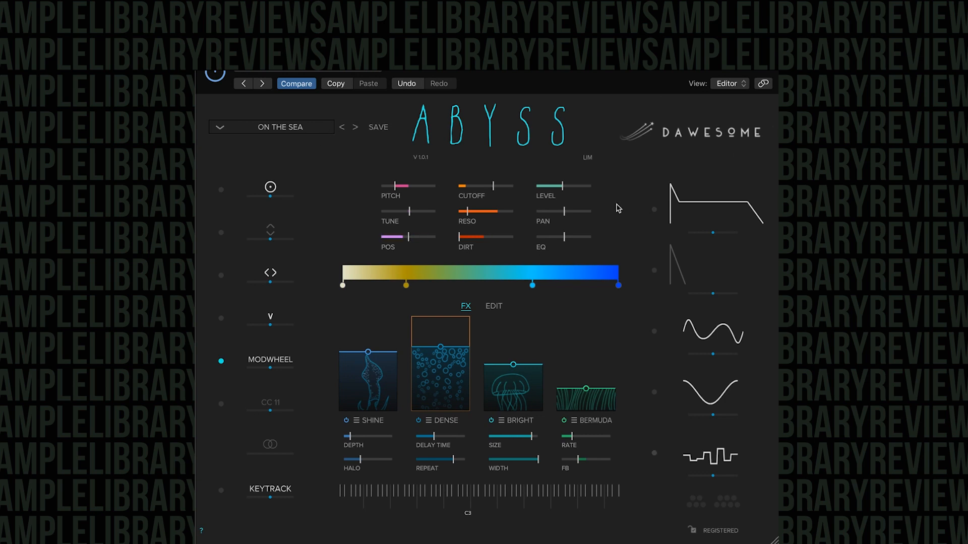
pyautogui.click(493, 307)
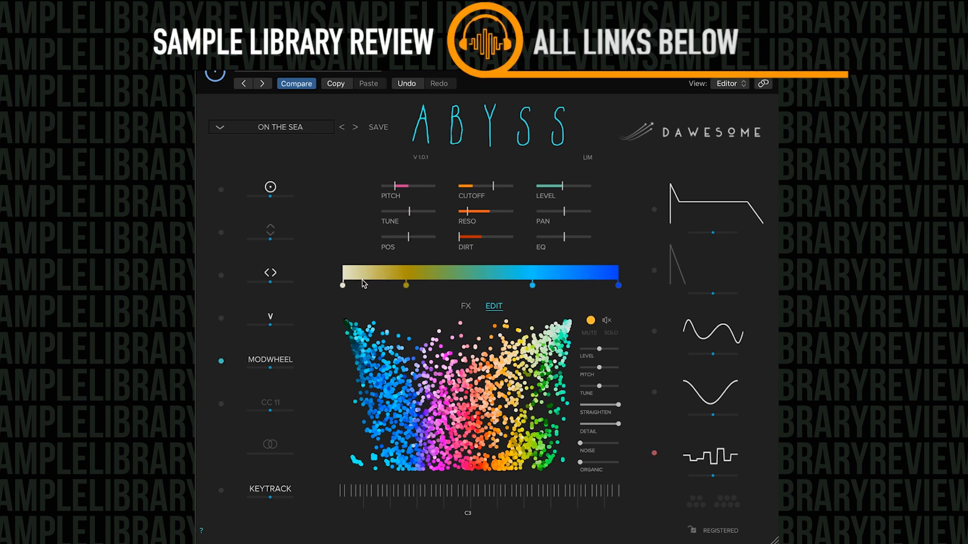
# Step: Load the EELS preset from the 01 PAD category and sweep across the coloured dot map to audition its timbres
pyautogui.click(223, 126)
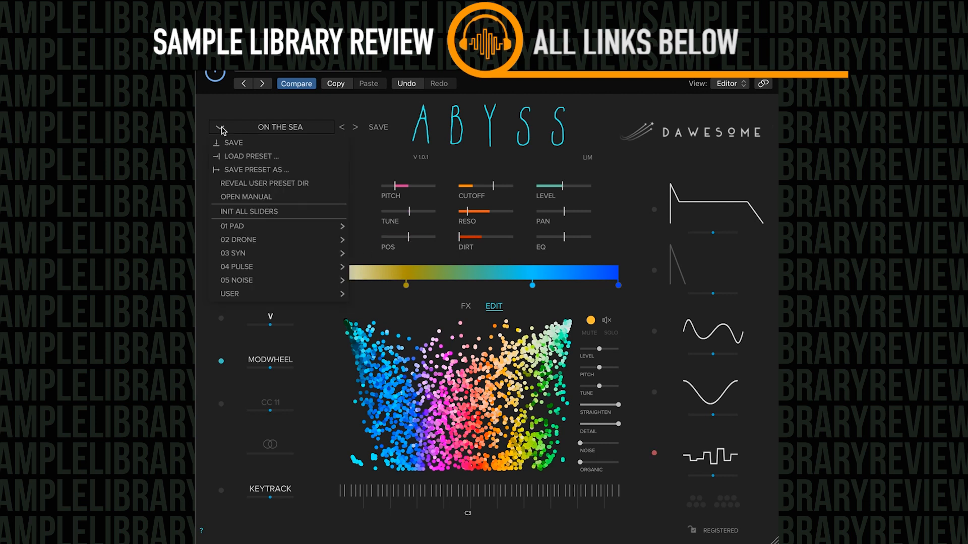
pyautogui.moveTo(237, 226)
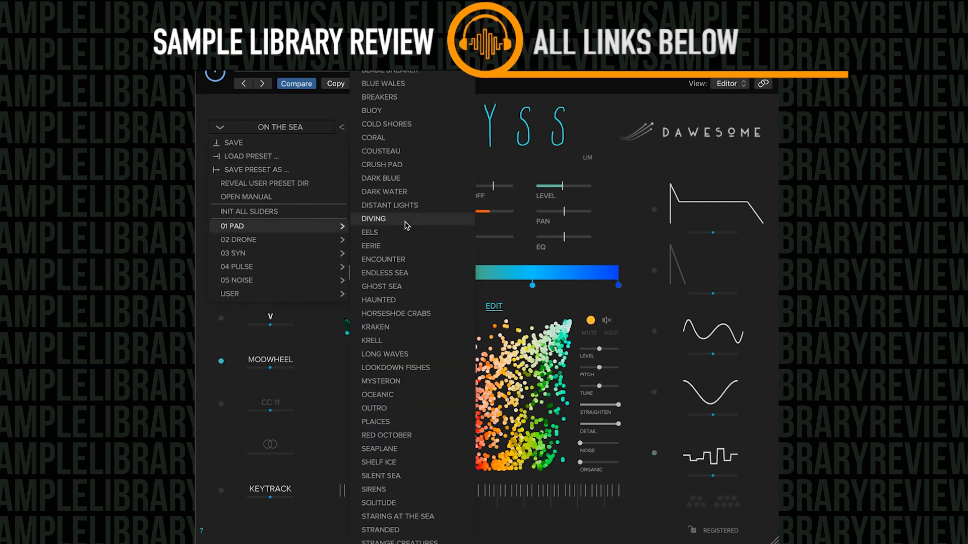
pyautogui.click(398, 236)
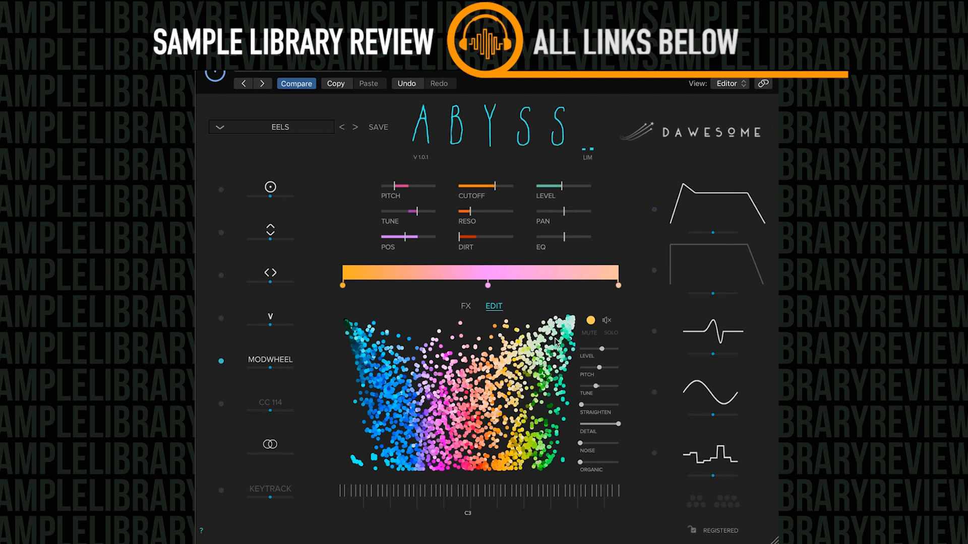
pyautogui.moveTo(565, 332); pyautogui.dragTo(464, 435)
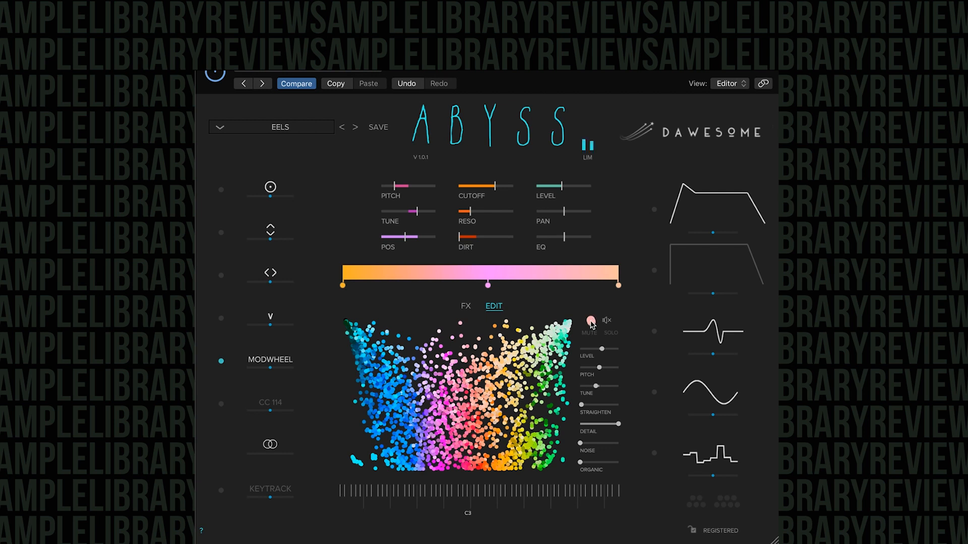
# Step: Select the end marker of the timbre gradient and shift the middle marker slightly closer to the start
pyautogui.click(618, 286)
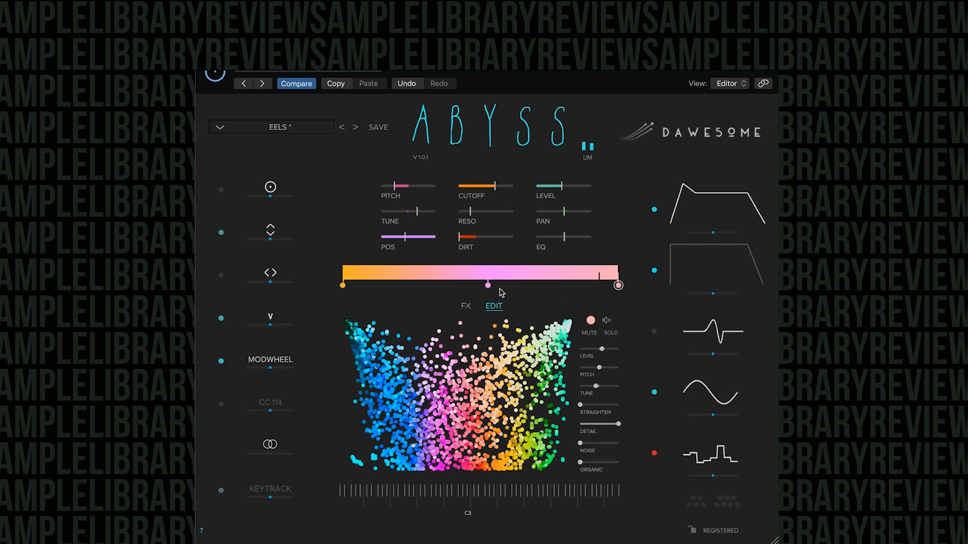
pyautogui.moveTo(488, 285); pyautogui.dragTo(479, 286)
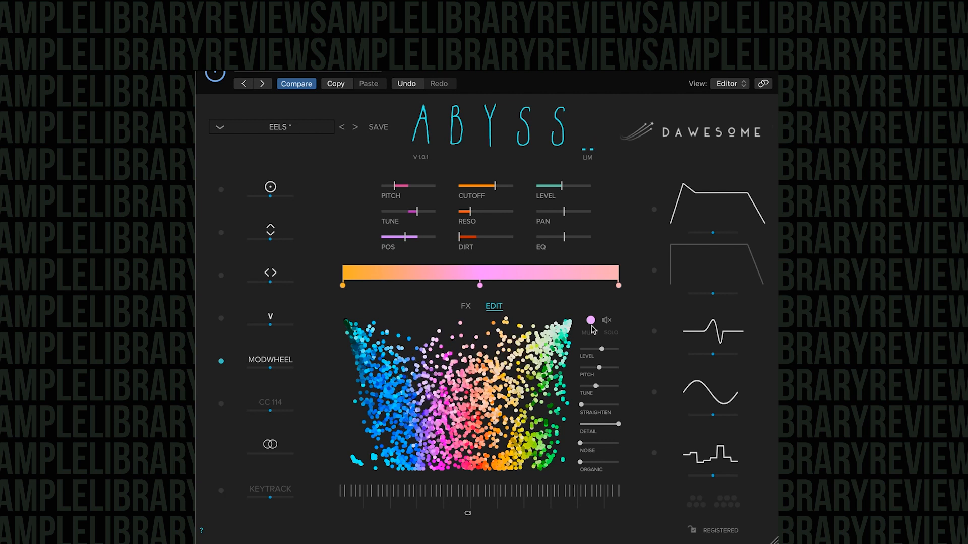
pyautogui.click(480, 285)
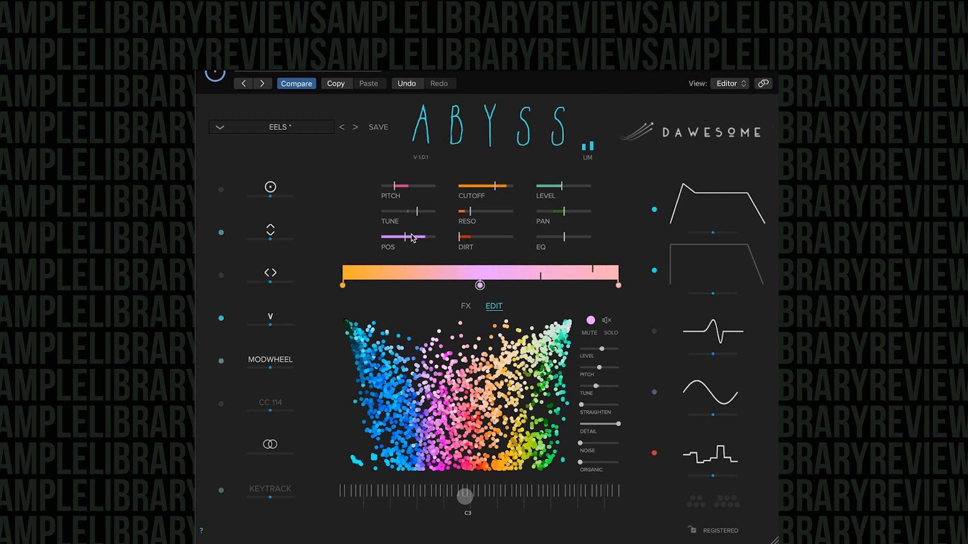
# Step: Set the POS modulation amounts from the stepped random modulator, the sine LFO and the second envelope to full negative
pyautogui.moveTo(667, 463)
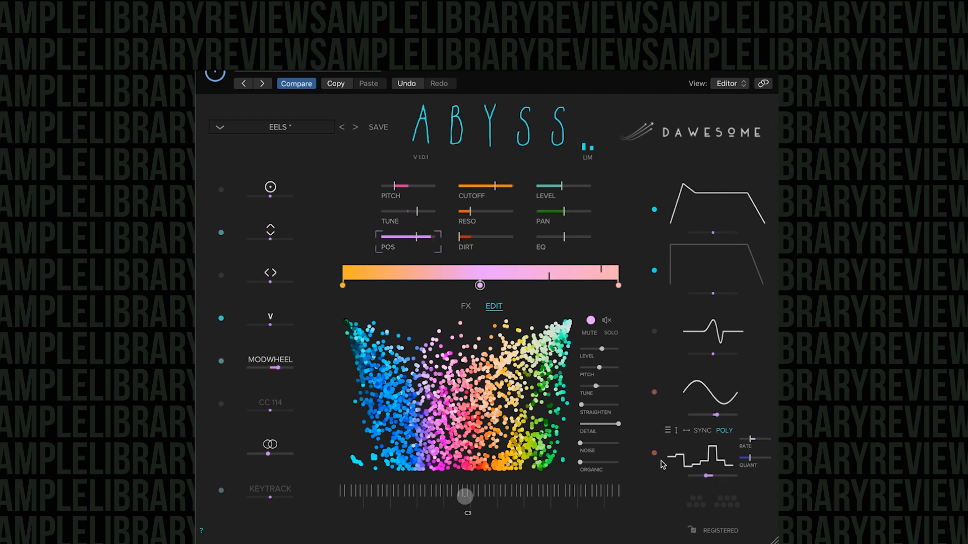
pyautogui.moveTo(708, 476); pyautogui.dragTo(688, 476)
pyautogui.moveTo(715, 415); pyautogui.dragTo(688, 414)
pyautogui.moveTo(713, 293); pyautogui.dragTo(688, 294)
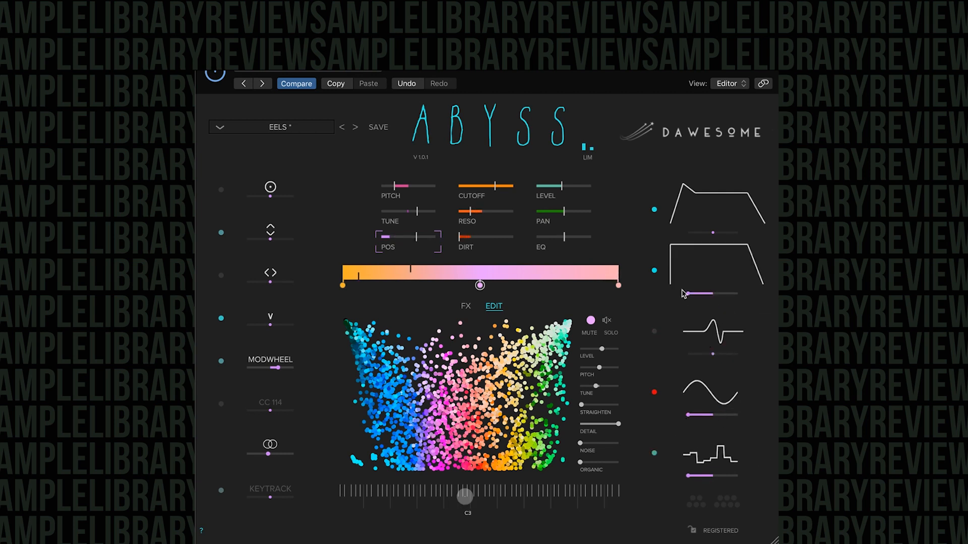
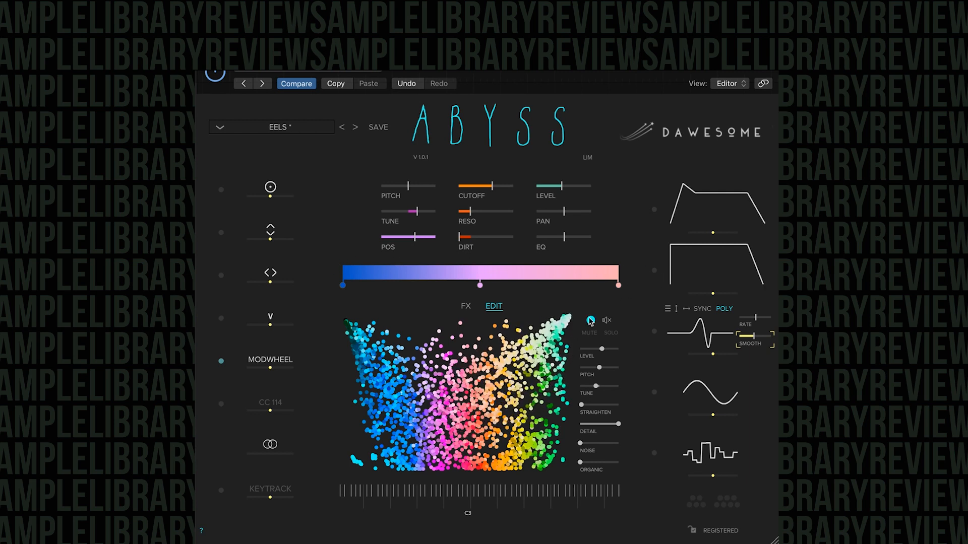
# Step: Rearrange the timbre gradient to start with pink, pass through peach shortly before the end, and finish in cyan
pyautogui.click(619, 285)
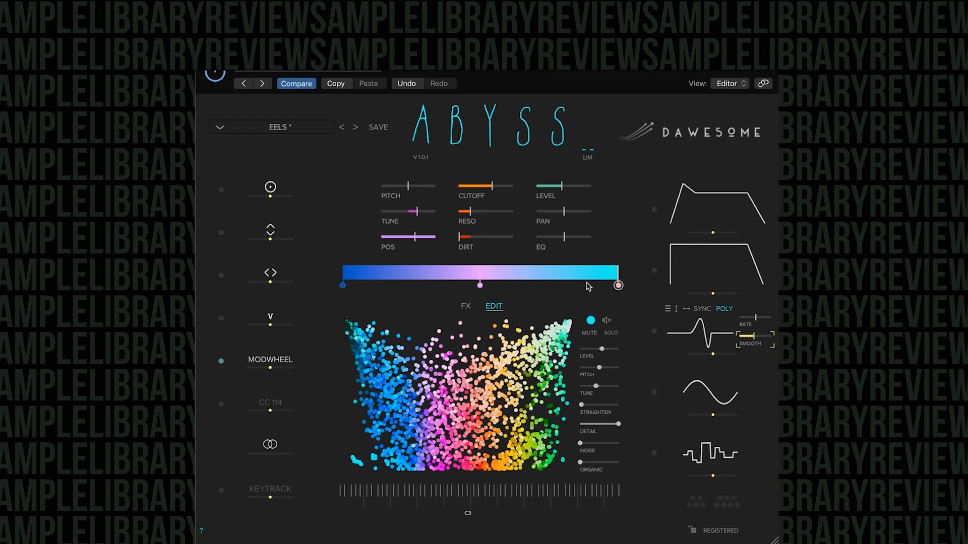
pyautogui.click(479, 285)
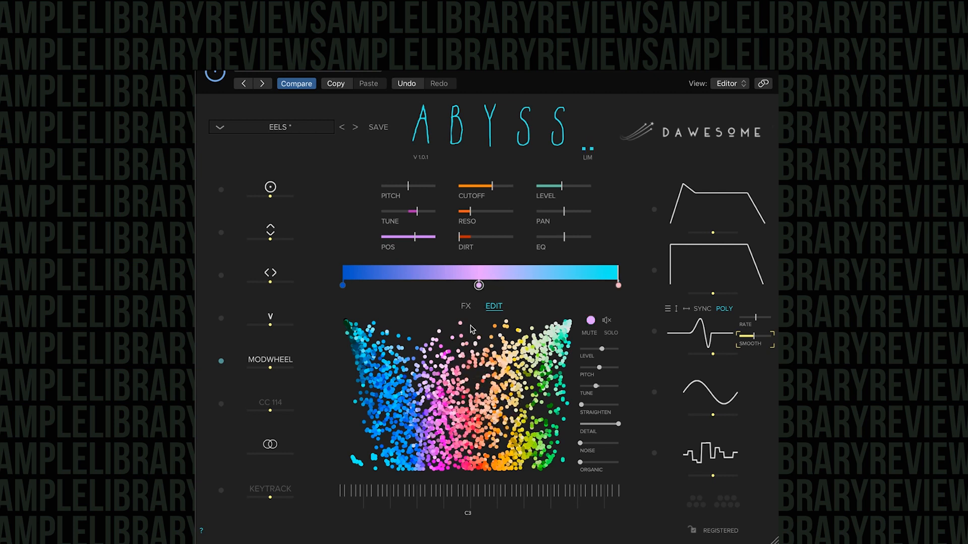
pyautogui.moveTo(479, 285); pyautogui.dragTo(321, 292)
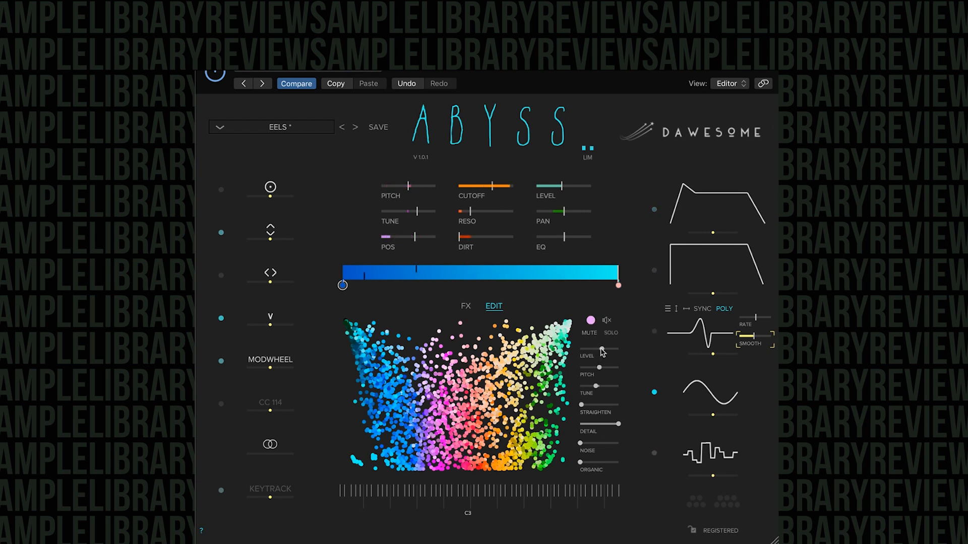
pyautogui.click(342, 285)
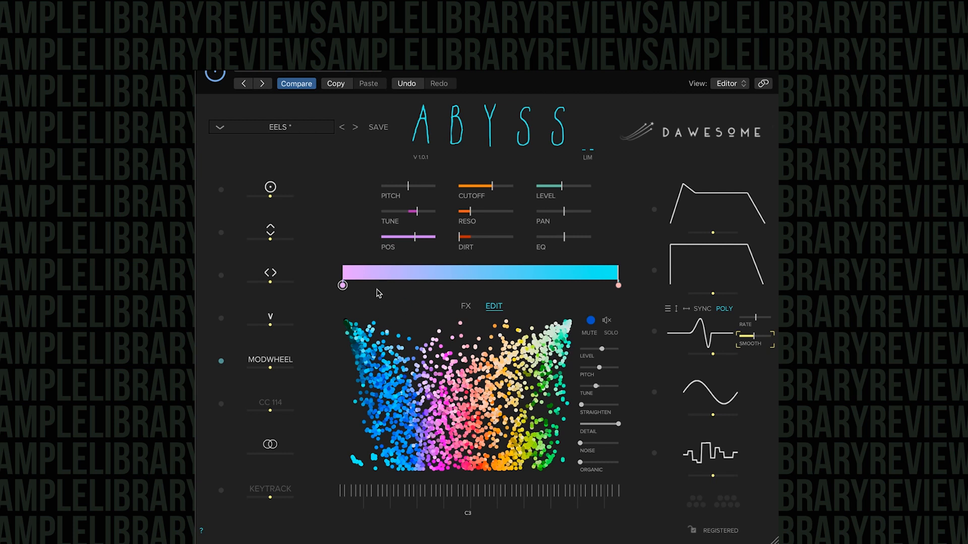
pyautogui.moveTo(619, 286)
pyautogui.mouseDown()
pyautogui.moveTo(576, 285)
pyautogui.moveTo(619, 285)
pyautogui.mouseUp()
pyautogui.click(577, 285)
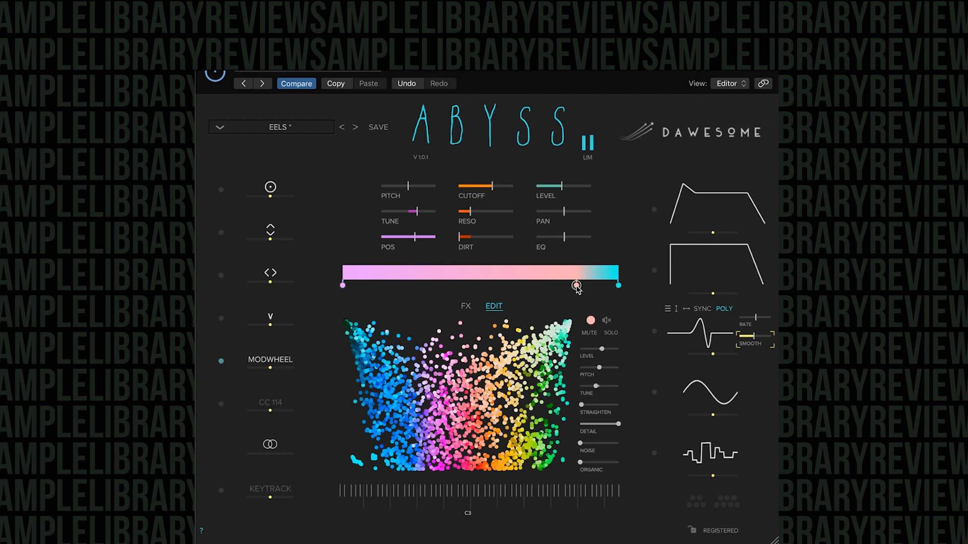
# Step: Solo the peach timbre and reshape it with lower tune and detail, more straighten, noise and organic, and a raised pitch
pyautogui.click(607, 322)
pyautogui.moveTo(600, 371)
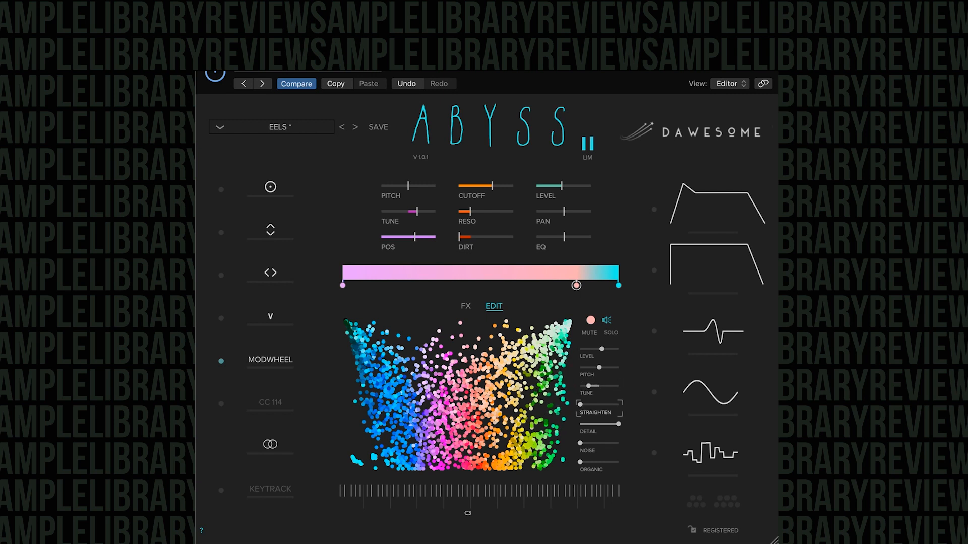
pyautogui.moveTo(624, 429); pyautogui.dragTo(615, 470)
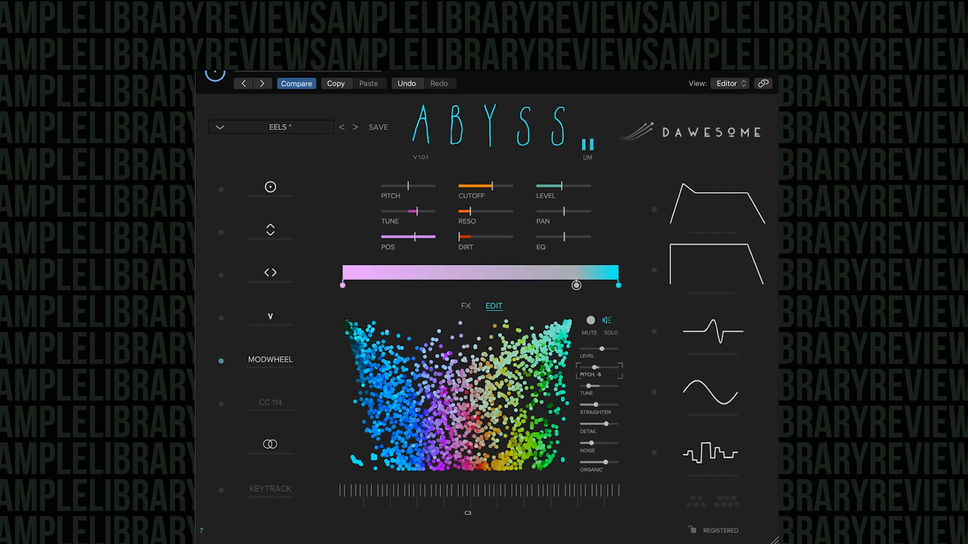
pyautogui.moveTo(597, 367)
pyautogui.mouseDown()
pyautogui.moveTo(588, 367)
pyautogui.moveTo(607, 368)
pyautogui.mouseUp()
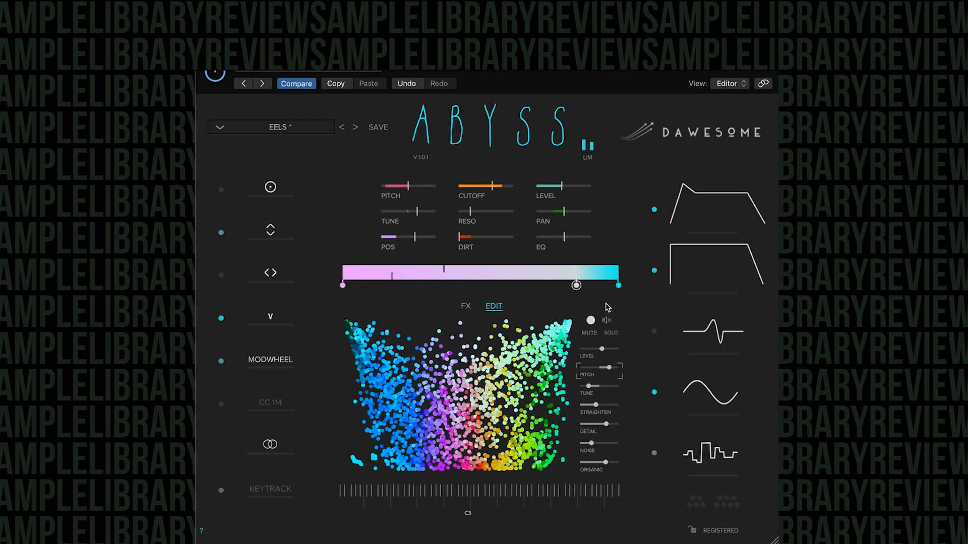
# Step: Show the effects view, raise the Pearl, Scatter and Dark levels to maximum, and enable Oceanic at maximum level
pyautogui.click(466, 306)
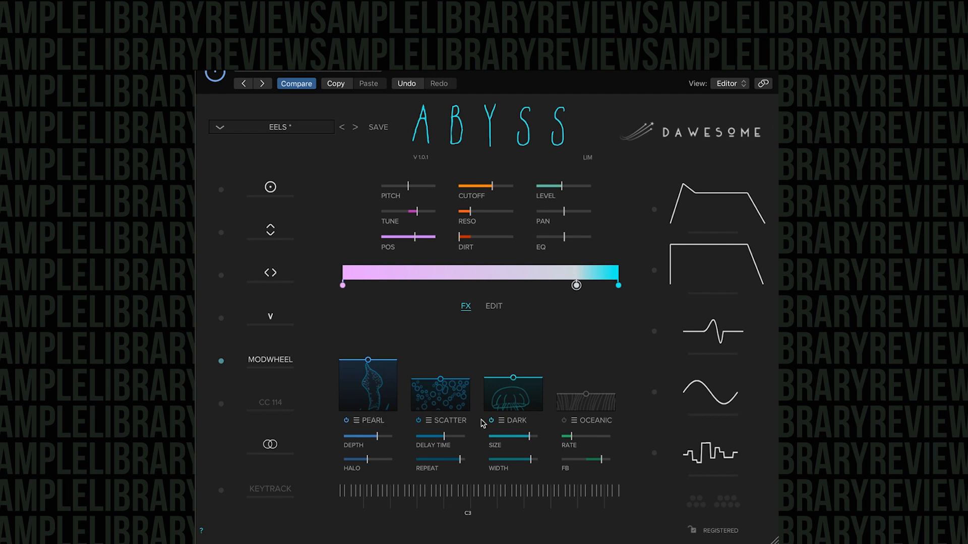
pyautogui.moveTo(441, 384); pyautogui.dragTo(440, 318)
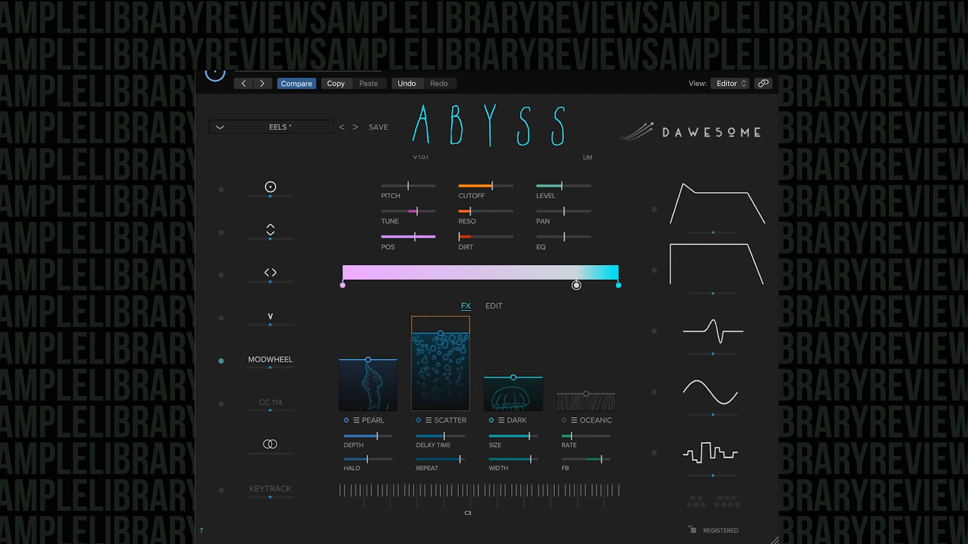
pyautogui.moveTo(368, 360); pyautogui.dragTo(368, 316)
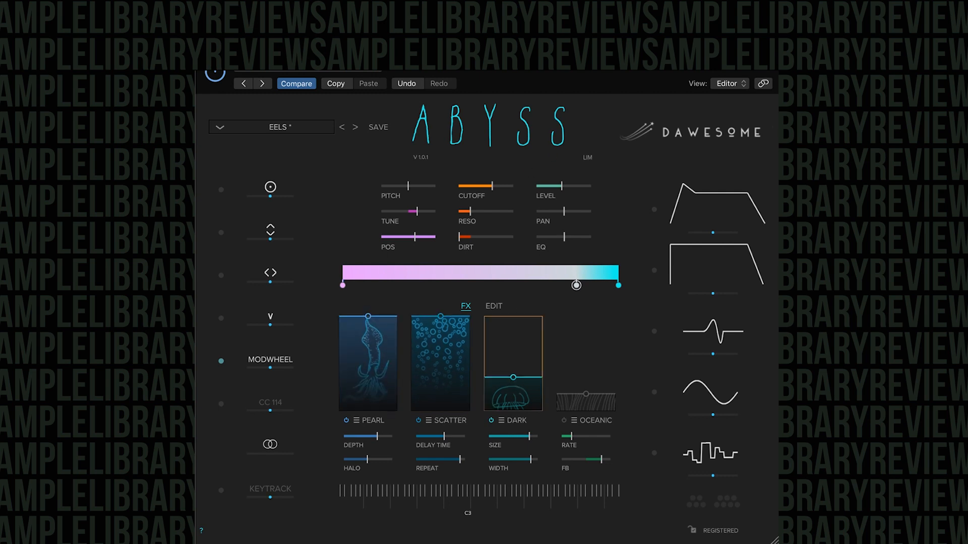
pyautogui.moveTo(513, 377); pyautogui.dragTo(513, 316)
pyautogui.click(574, 421)
pyautogui.click(564, 420)
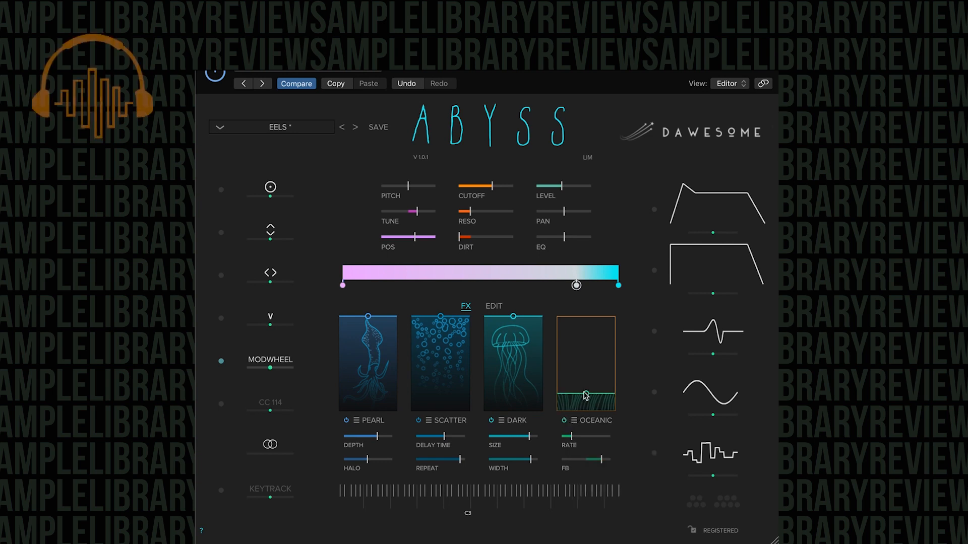
pyautogui.moveTo(585, 394); pyautogui.dragTo(584, 316)
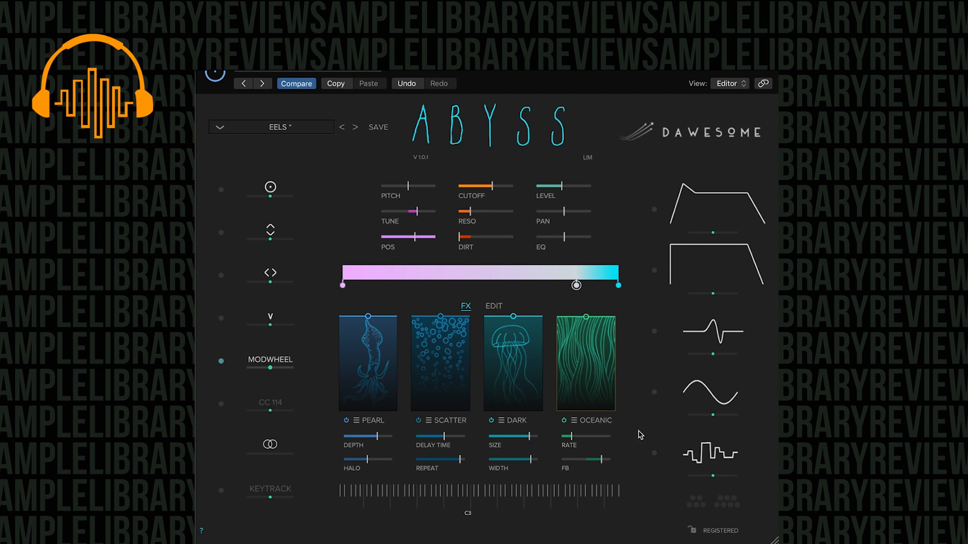
# Step: Bypass Pearl and Scatter, and audition Oceanic and Dark each on their own
pyautogui.click(346, 420)
pyautogui.click(419, 421)
pyautogui.click(491, 421)
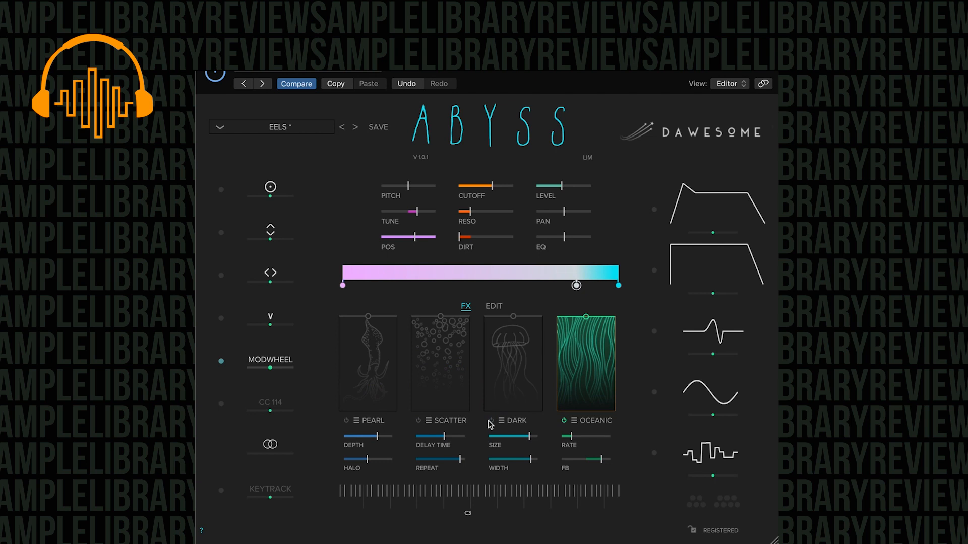
pyautogui.click(490, 420)
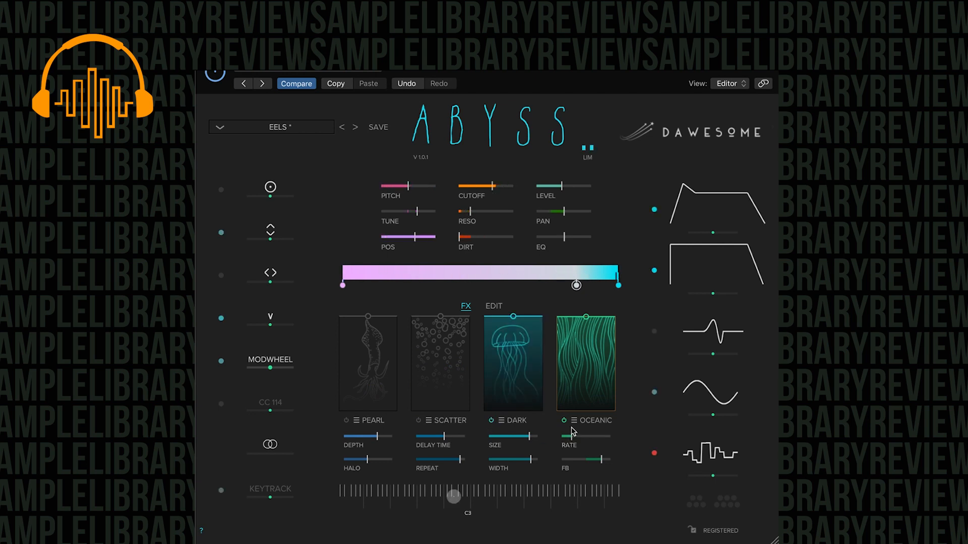
pyautogui.click(564, 420)
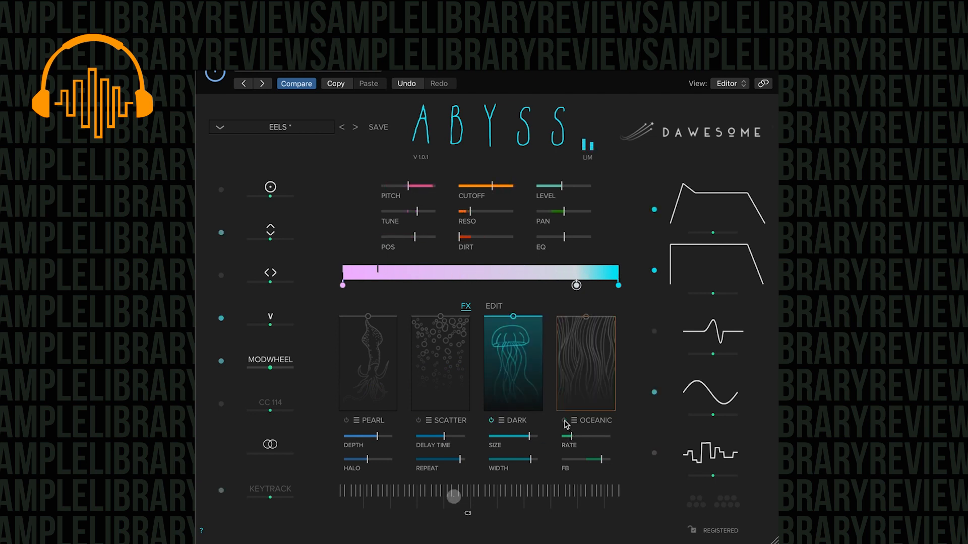
# Step: Audition the Scatter and Pearl effects on their own with Dark bypassed, and lower Pearl's level to about two thirds
pyautogui.click(419, 420)
pyautogui.click(490, 420)
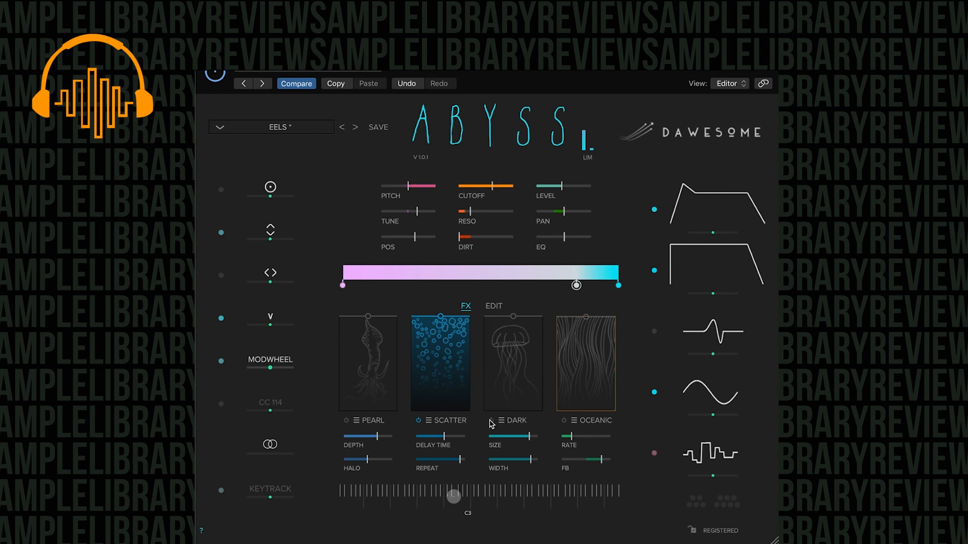
pyautogui.click(347, 420)
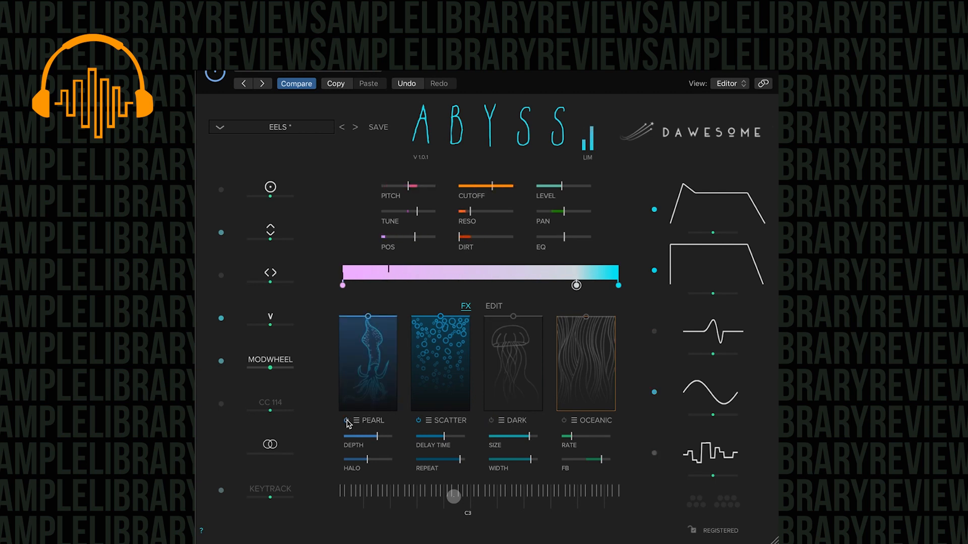
pyautogui.click(419, 420)
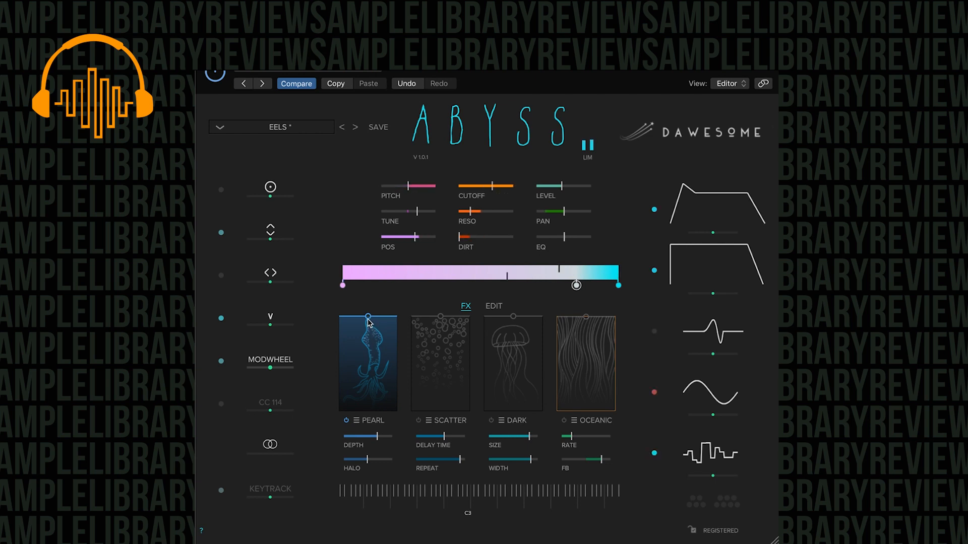
pyautogui.moveTo(368, 320)
pyautogui.mouseDown()
pyautogui.moveTo(368, 404)
pyautogui.moveTo(370, 323)
pyautogui.mouseUp()
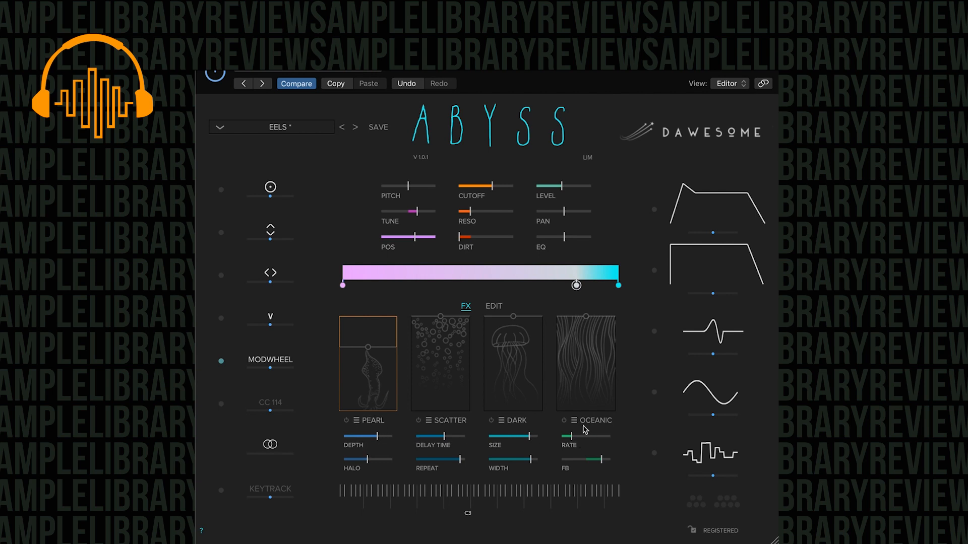
# Step: Play a note through the Oceanic effect alone, raise its rate to about 21 and lower its level to about half
pyautogui.moveTo(572, 440)
pyautogui.moveTo(572, 440); pyautogui.dragTo(591, 436)
pyautogui.click(453, 496)
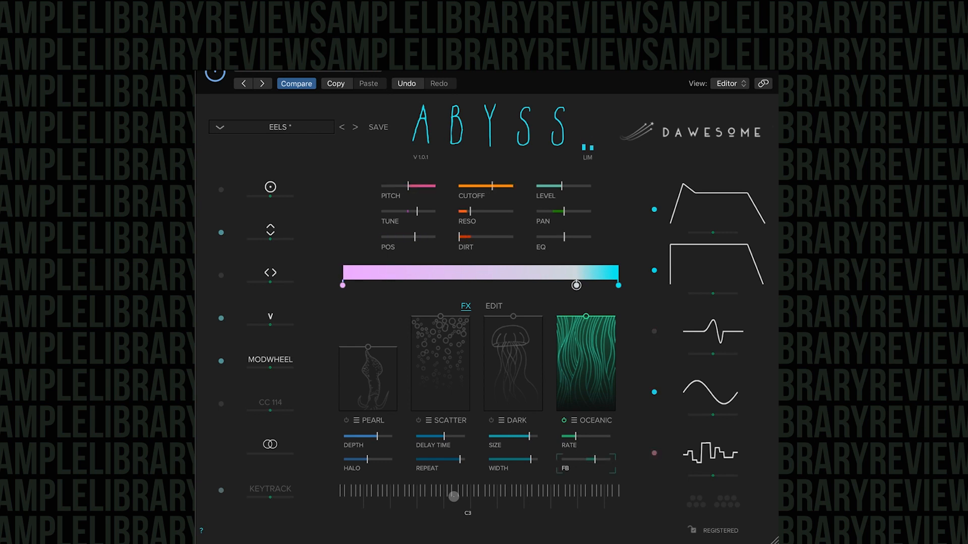
pyautogui.moveTo(579, 444)
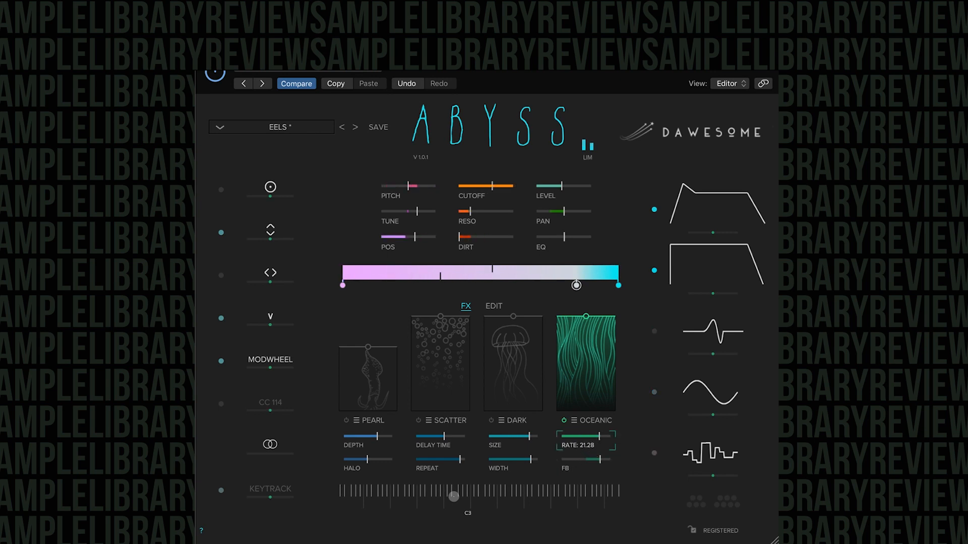
pyautogui.moveTo(590, 315); pyautogui.dragTo(592, 398)
# Step: Enable the Dark effect, lower its level to about 80 percent and change its type to Bright
pyautogui.click(491, 420)
pyautogui.moveTo(513, 316); pyautogui.dragTo(513, 337)
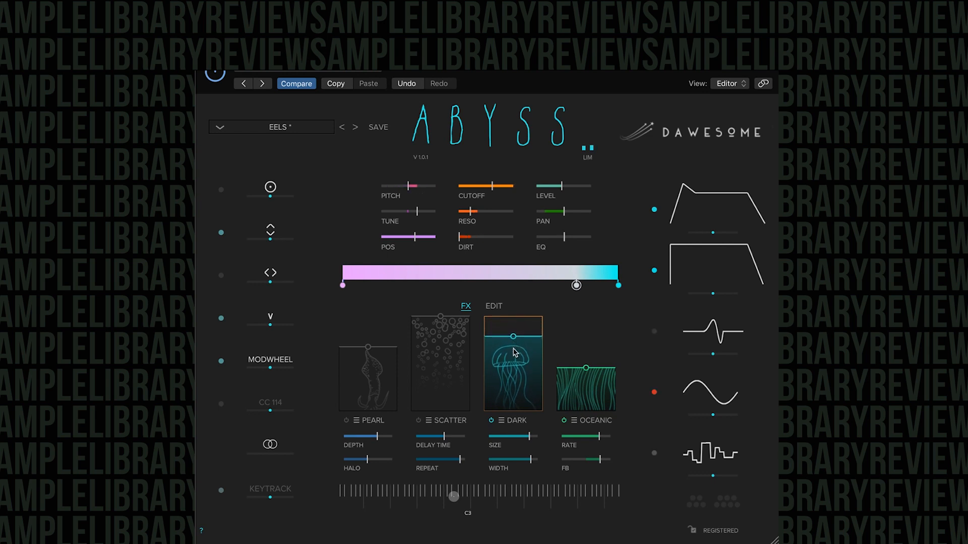
pyautogui.click(523, 423)
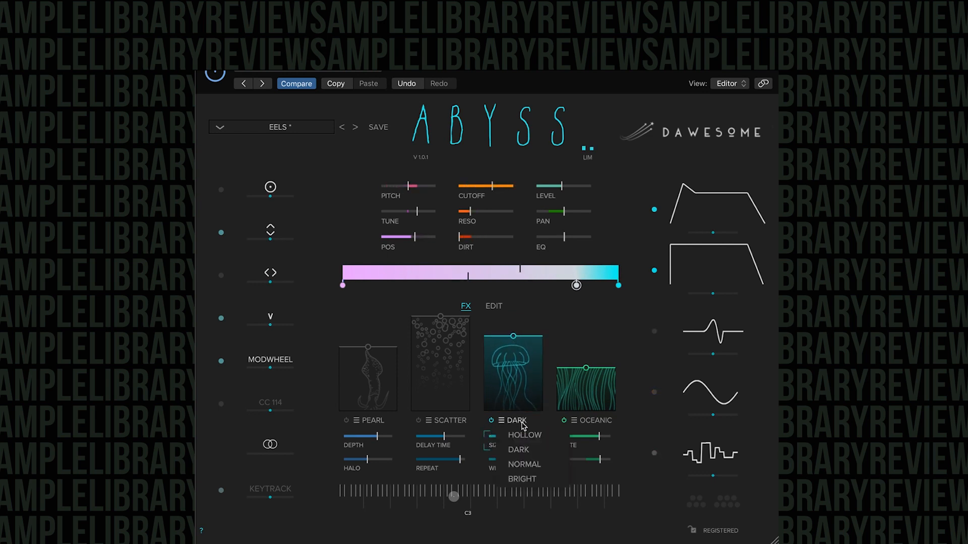
pyautogui.click(523, 479)
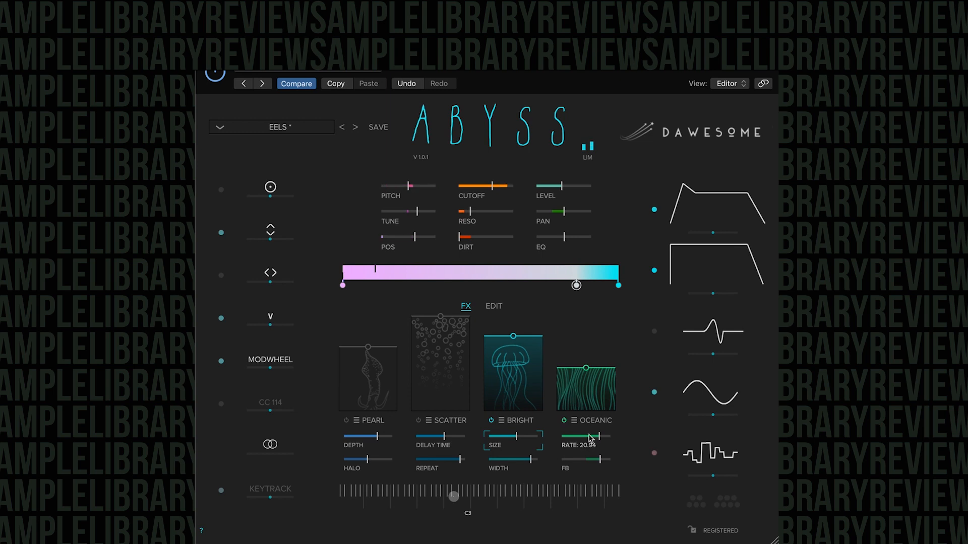
# Step: Change the Oceanic effect to Atlantic, lower its level to about a third and set its rate to 0.70
pyautogui.click(595, 421)
pyautogui.click(600, 476)
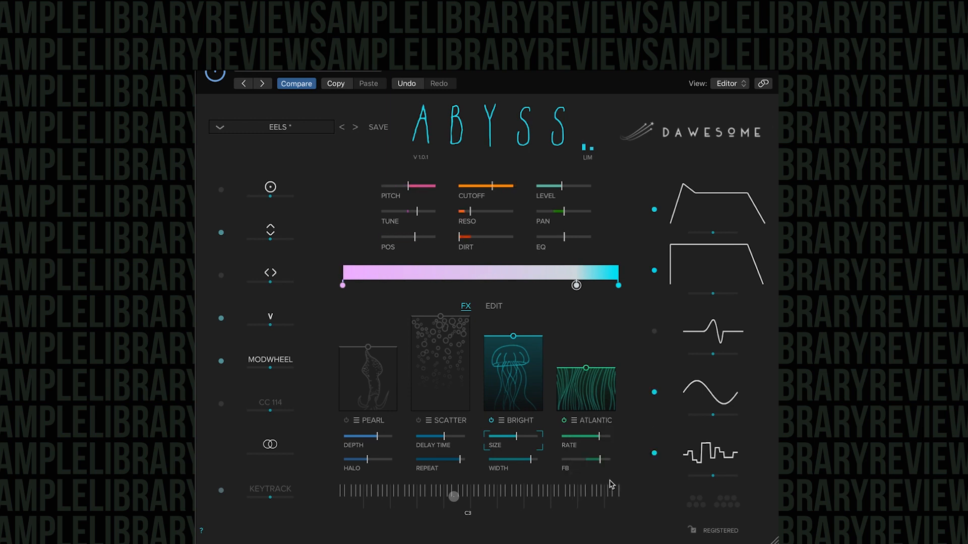
pyautogui.moveTo(593, 390); pyautogui.dragTo(593, 395)
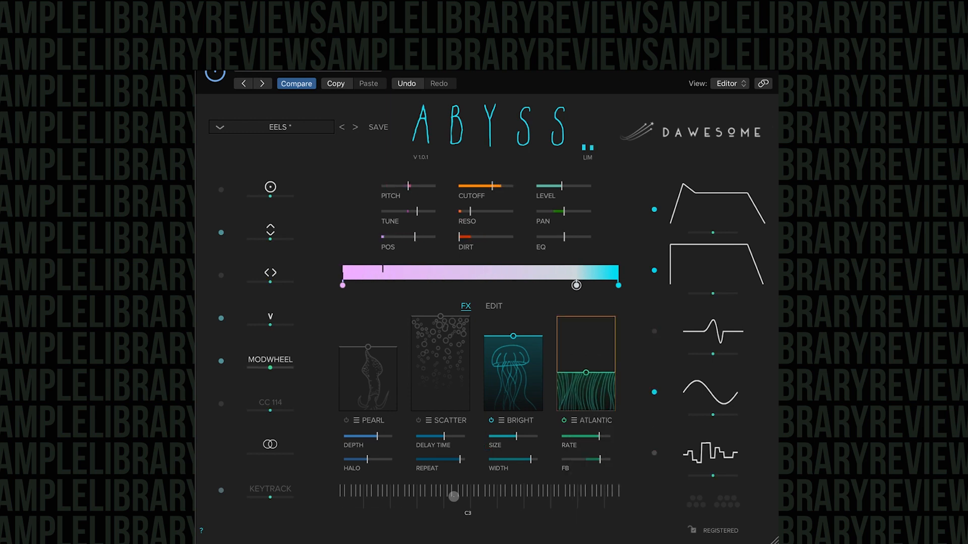
pyautogui.moveTo(599, 436); pyautogui.dragTo(582, 436)
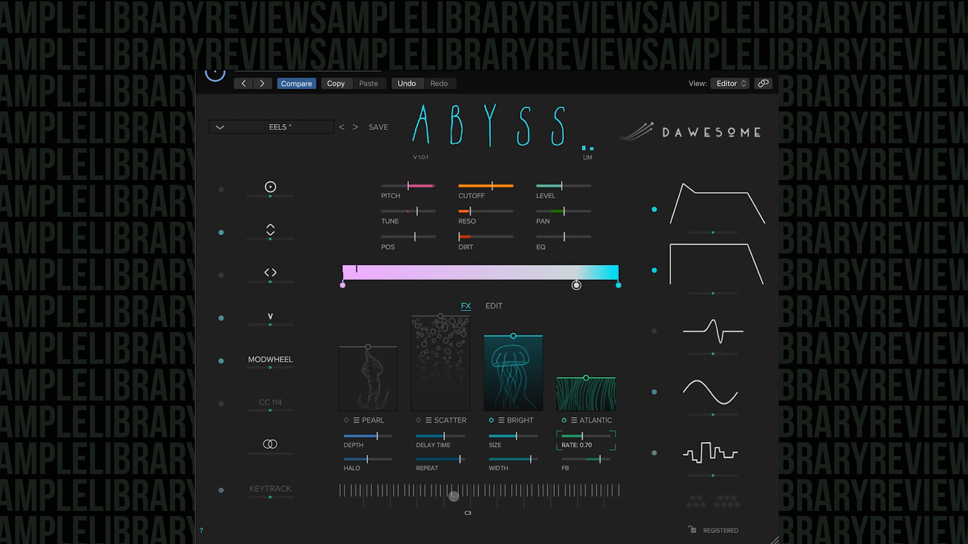
# Step: Enable the Scatter effect, change its type to Dense and lower its level to about half
pyautogui.click(419, 420)
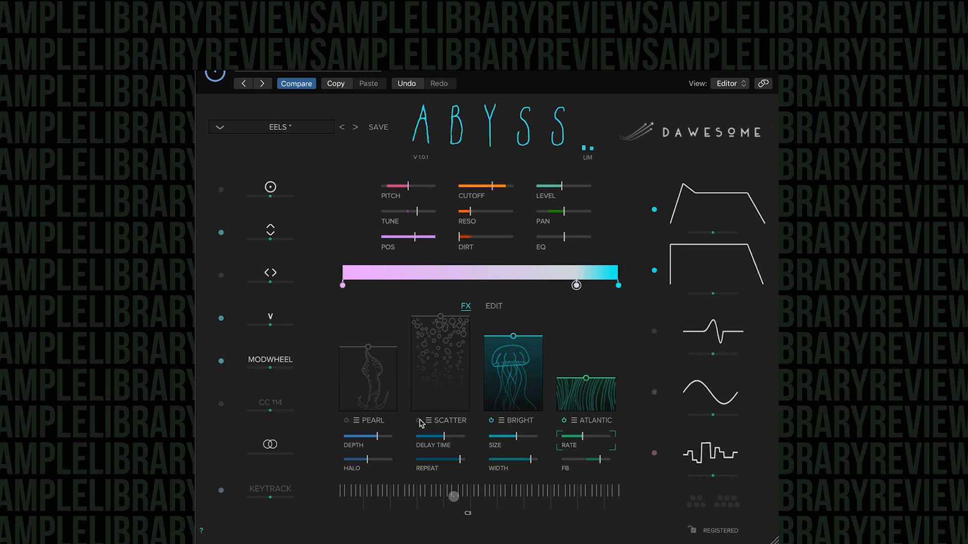
pyautogui.click(448, 421)
pyautogui.click(444, 461)
pyautogui.moveTo(459, 363); pyautogui.dragTo(445, 393)
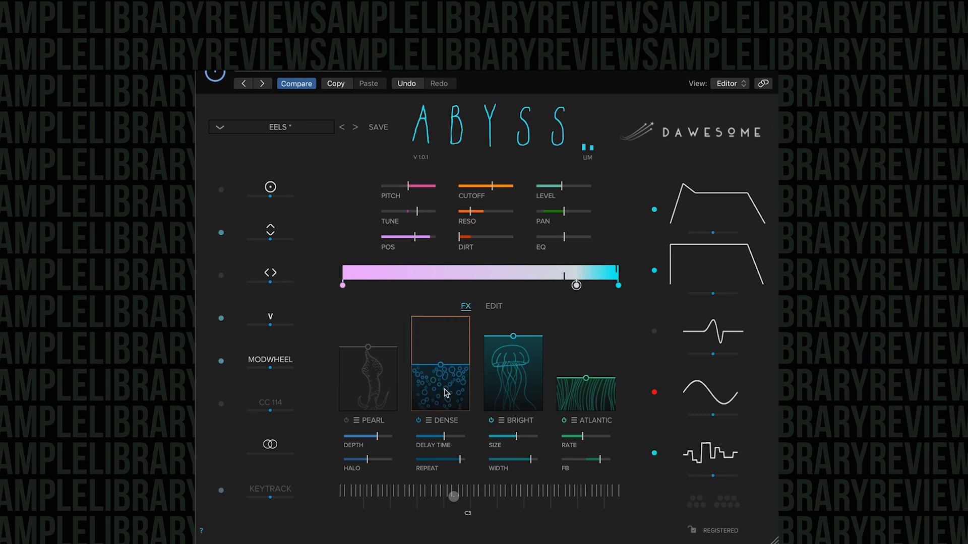
# Step: Change the Dense effect to Pong, lower its level to just over a quarter, and reduce its delay time and repeat
pyautogui.click(443, 421)
pyautogui.click(450, 494)
pyautogui.moveTo(442, 377); pyautogui.dragTo(442, 397)
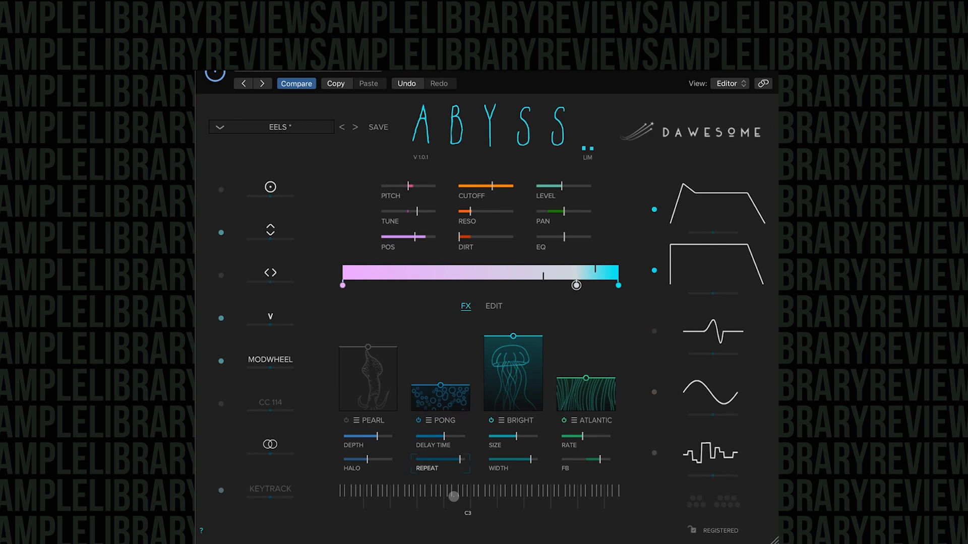
pyautogui.moveTo(460, 459); pyautogui.dragTo(434, 436)
# Step: Enable the Pearl effect, lower its level to about 60 percent and reduce its depth to just over half
pyautogui.click(344, 421)
pyautogui.moveTo(368, 347); pyautogui.dragTo(368, 352)
pyautogui.moveTo(377, 436); pyautogui.dragTo(371, 436)
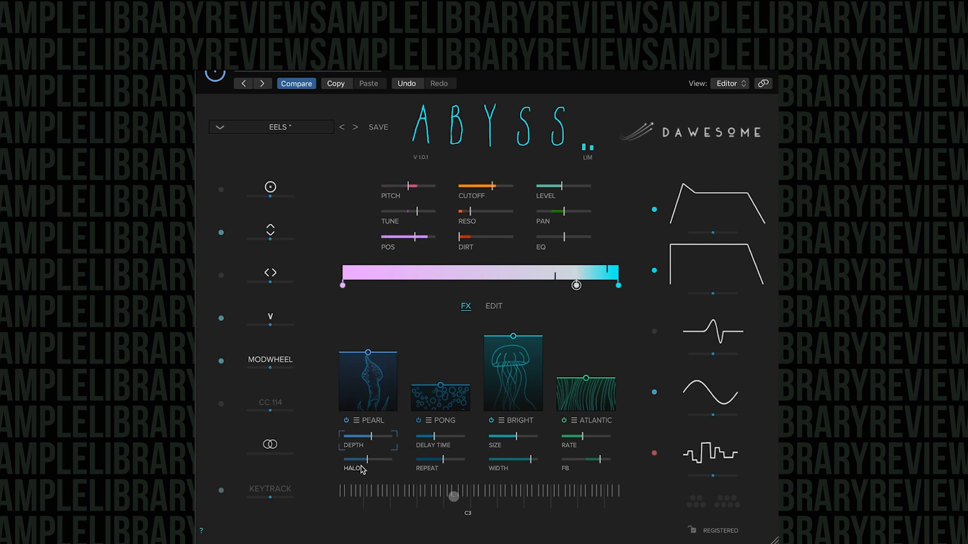
# Step: Try the Kraken type in place of Pearl, and settle on Leviathan for that effect
pyautogui.click(372, 421)
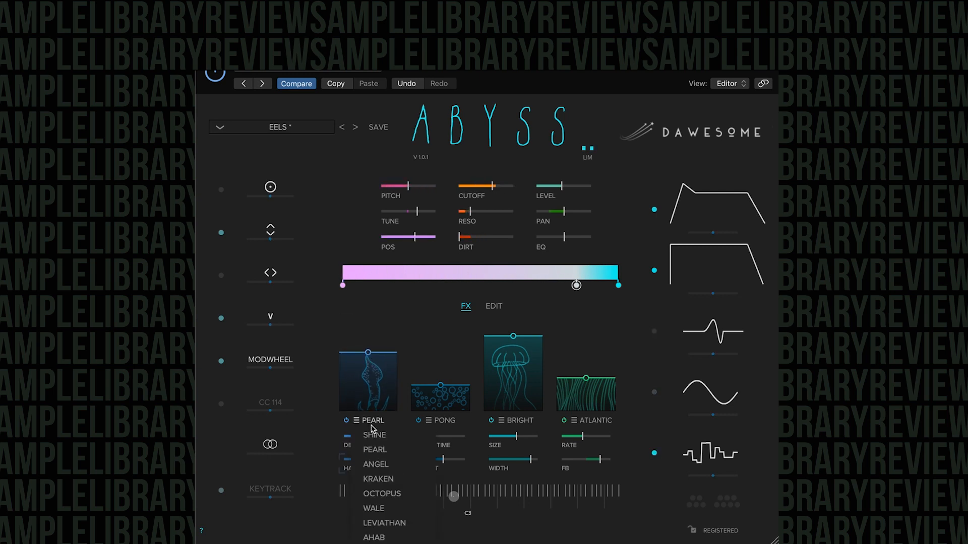
pyautogui.click(383, 478)
pyautogui.click(373, 420)
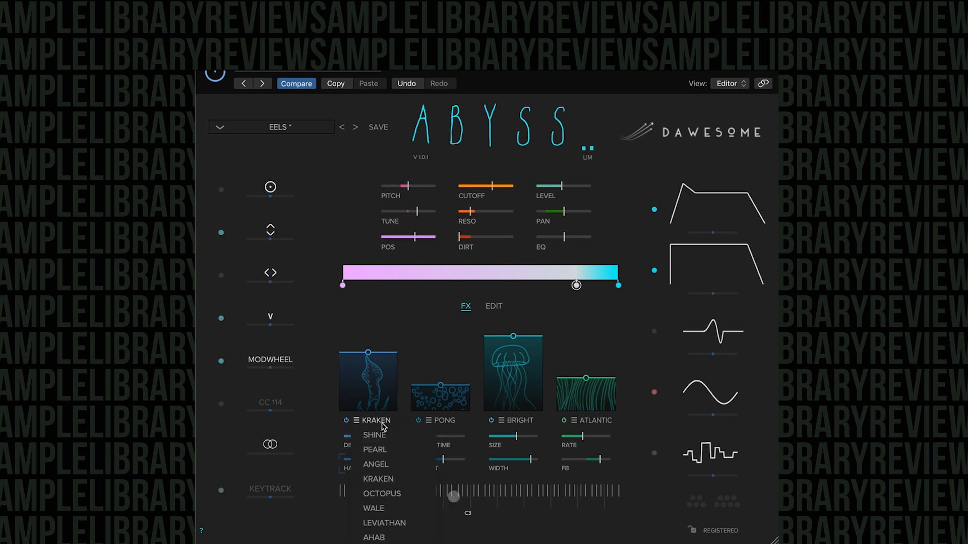
pyautogui.click(388, 523)
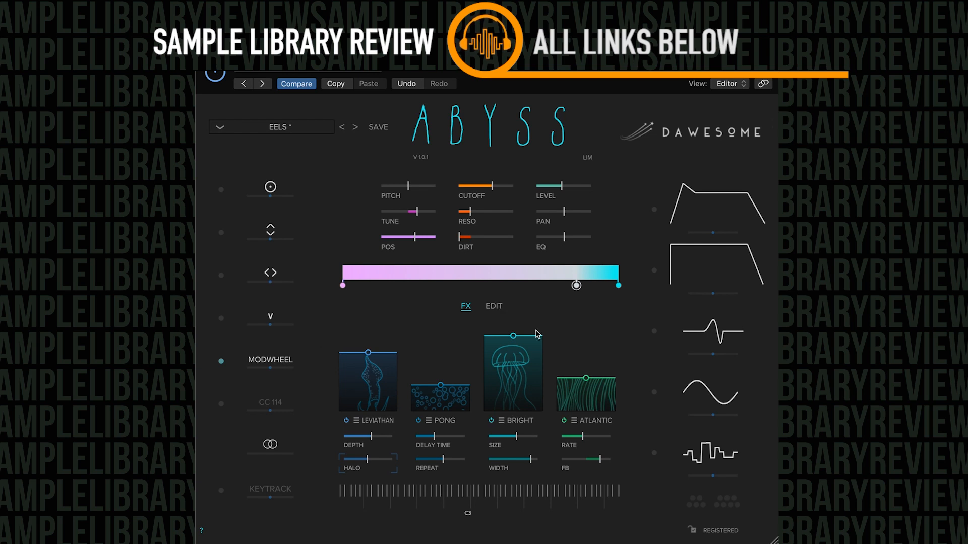
# Step: Review the timbre map with its edit parameters and the effects section by alternating between the two views
pyautogui.click(494, 306)
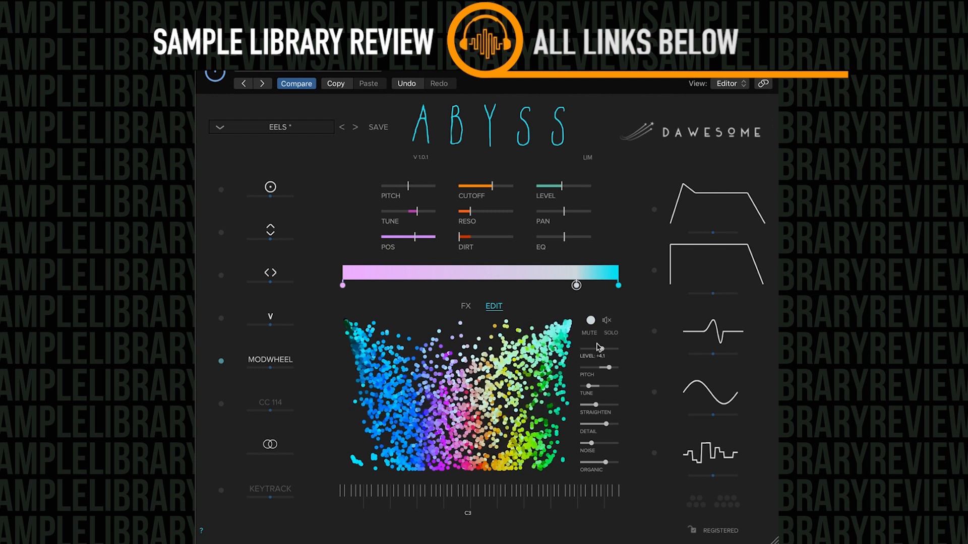
pyautogui.click(465, 306)
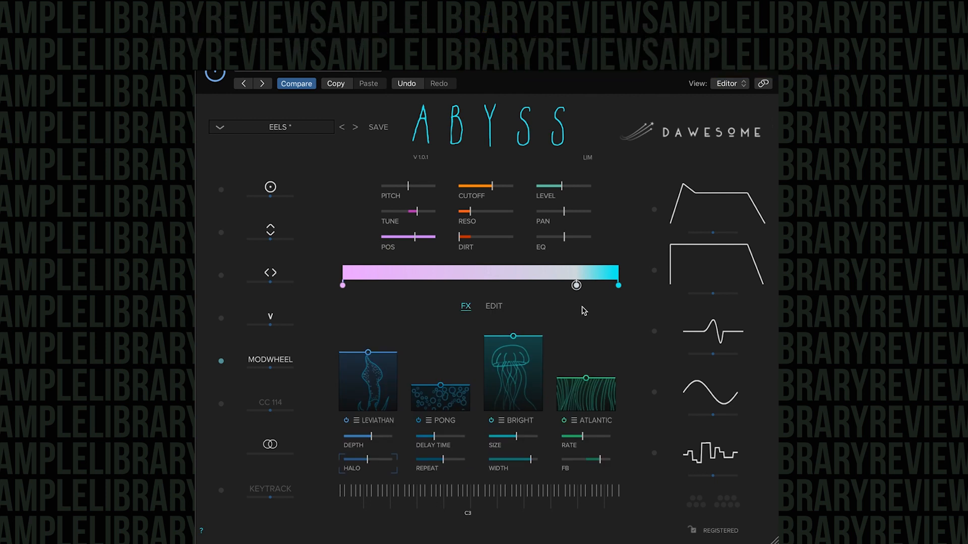
pyautogui.click(494, 306)
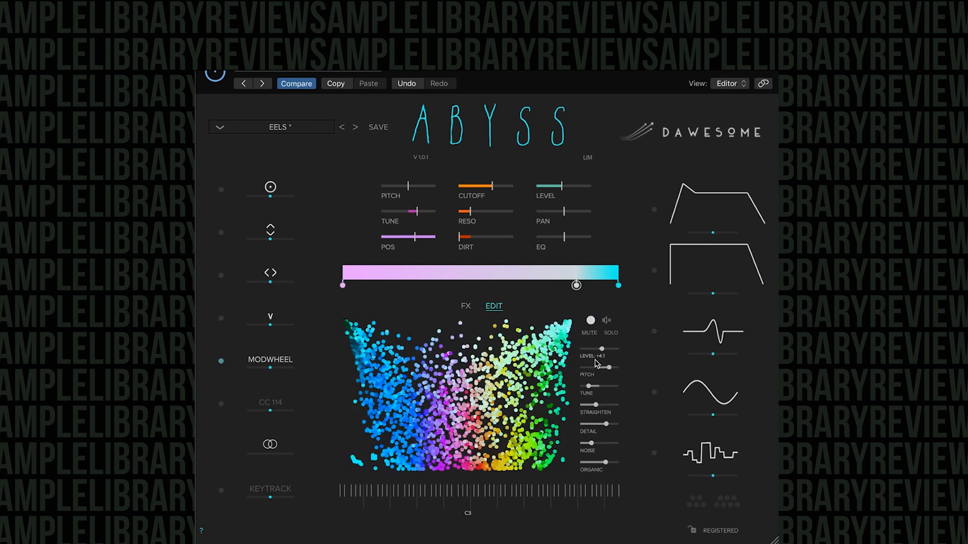
pyautogui.click(467, 305)
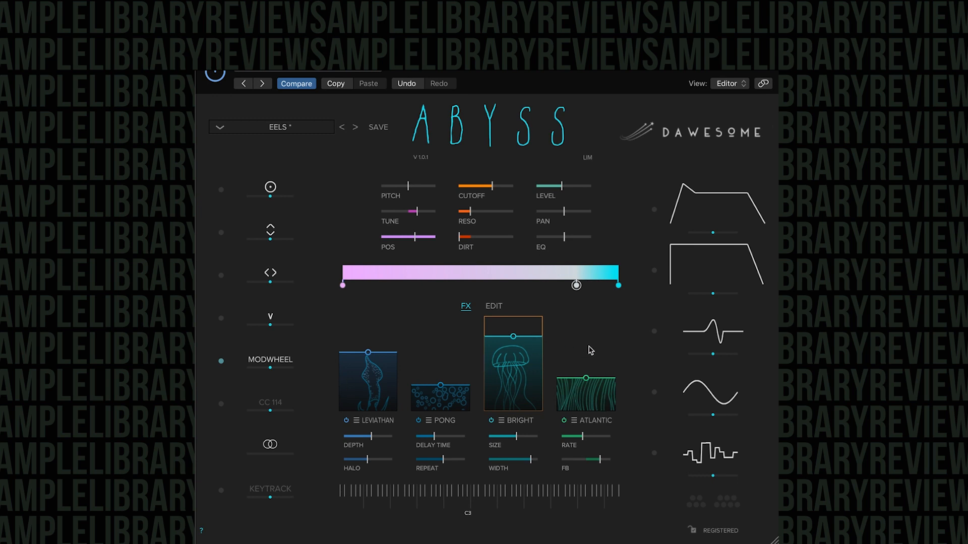
pyautogui.click(495, 307)
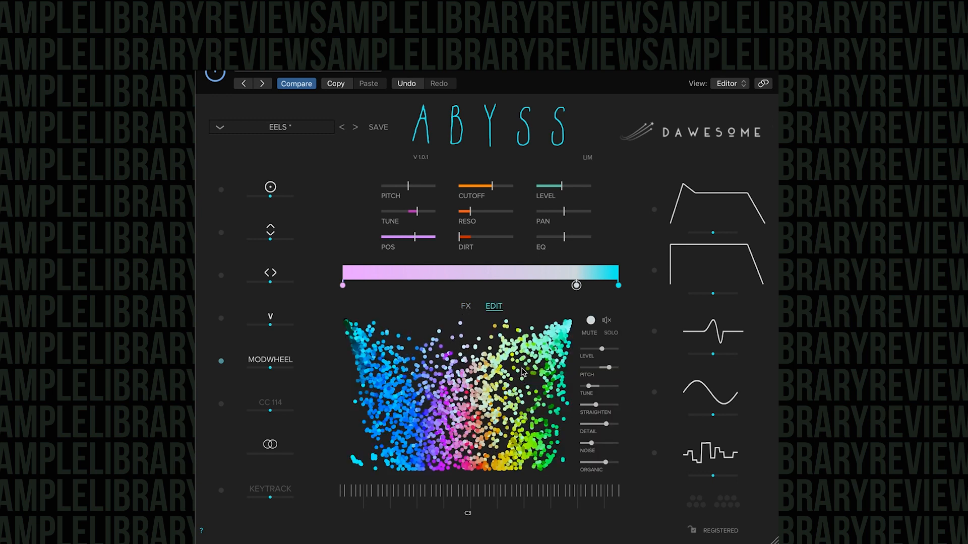
pyautogui.moveTo(562, 199)
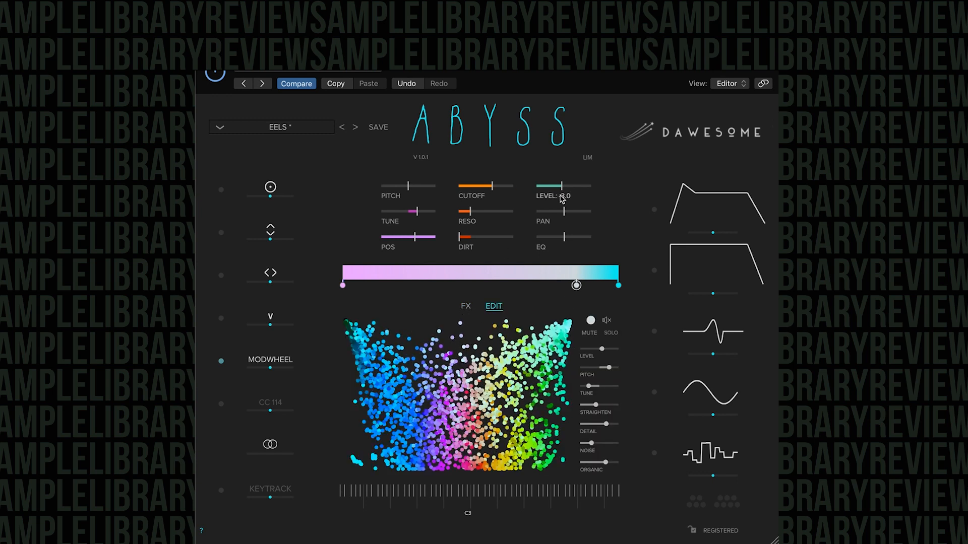
pyautogui.click(466, 307)
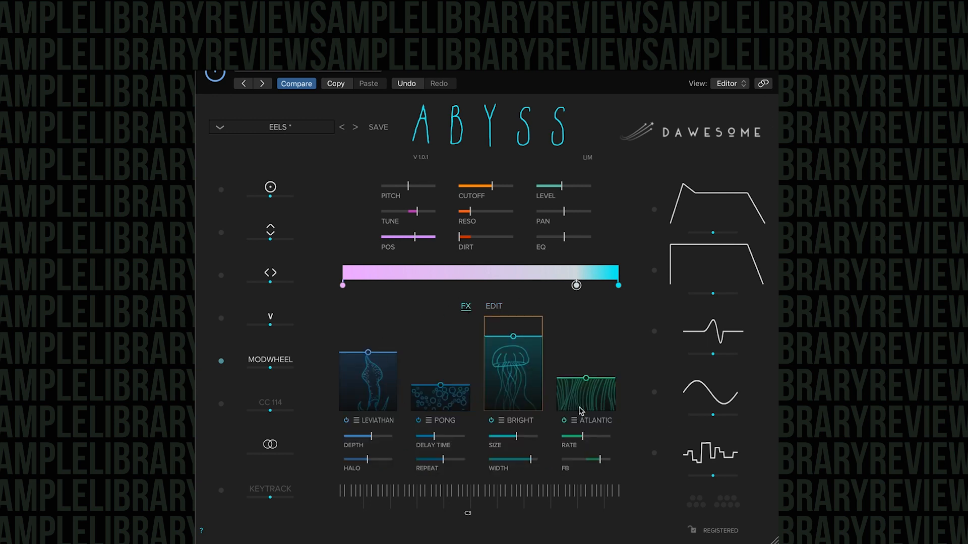